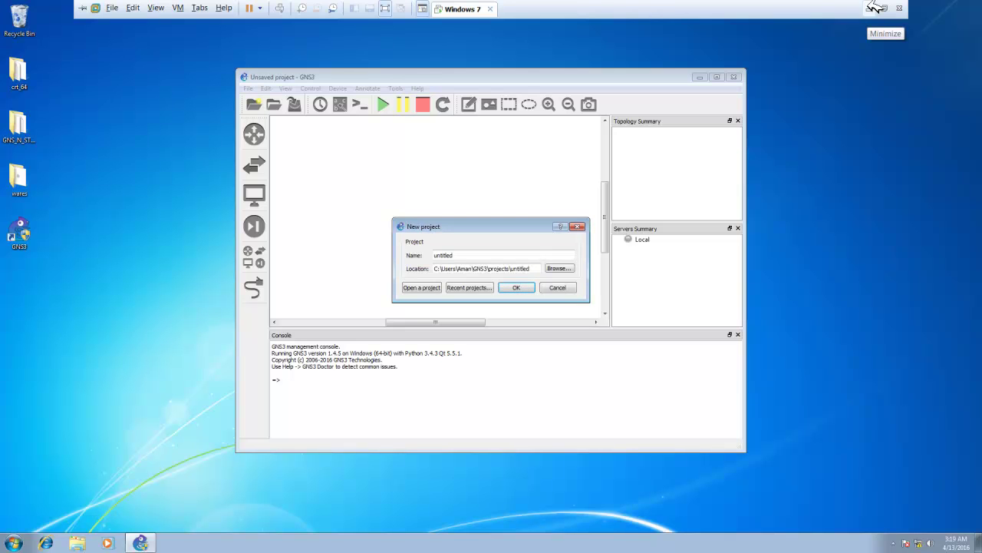
Switch to the host computer, view its system properties, and return to the Windows 7 virtual machine.
{"action": "left_click", "coordinate": [878, 7]}
{"action": "left_click", "coordinate": [11, 540]}
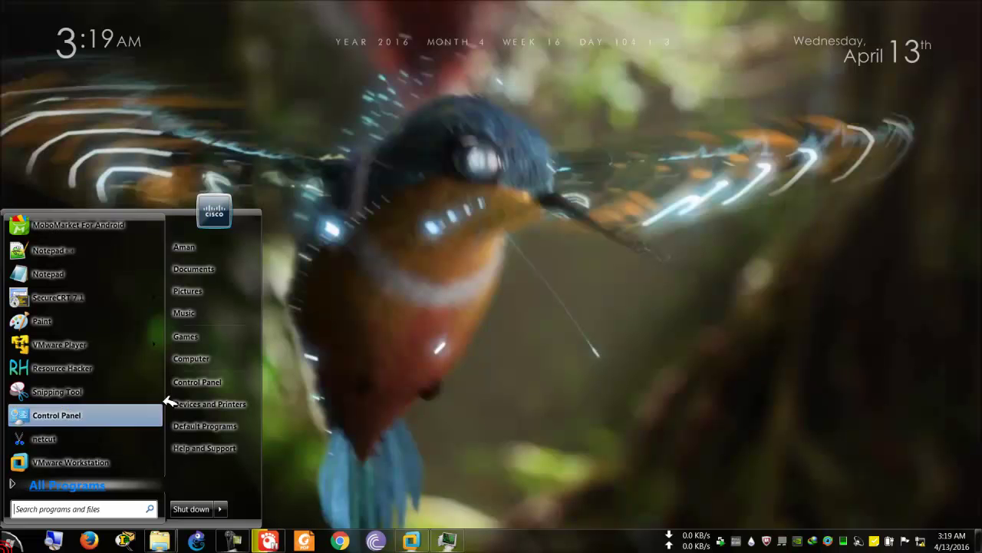
{"action": "right_click", "coordinate": [189, 364]}
{"action": "left_click", "coordinate": [240, 472]}
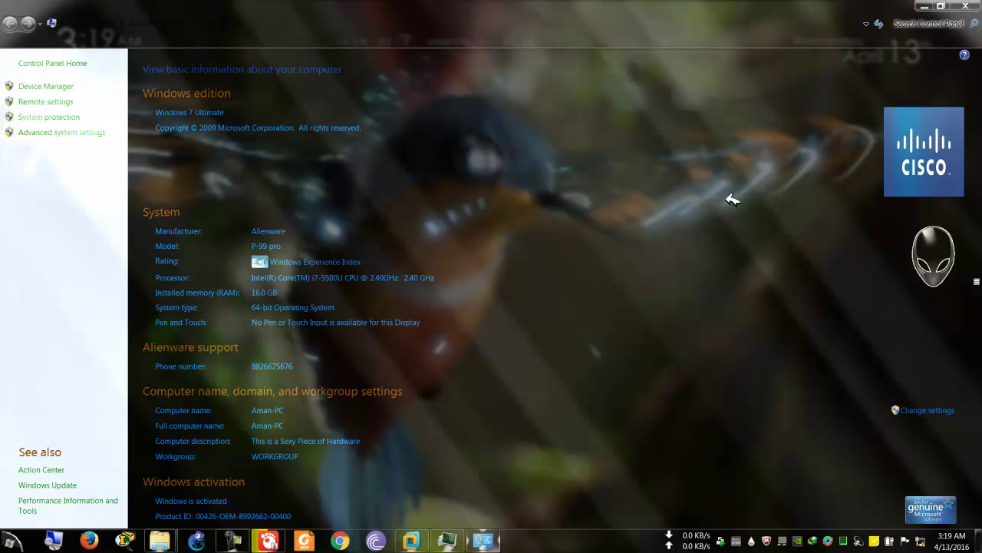
{"action": "left_click", "coordinate": [960, 5]}
{"action": "left_click", "coordinate": [963, 8]}
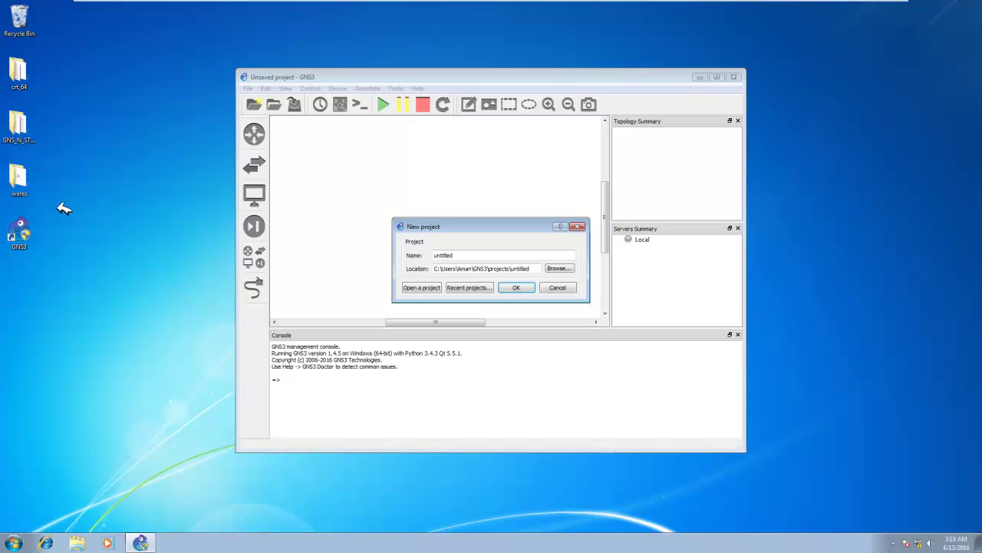
View the virtual machine's system properties to check its processor and installed memory, and close the window.
{"action": "right_click", "coordinate": [80, 155]}
{"action": "left_click", "coordinate": [93, 186]}
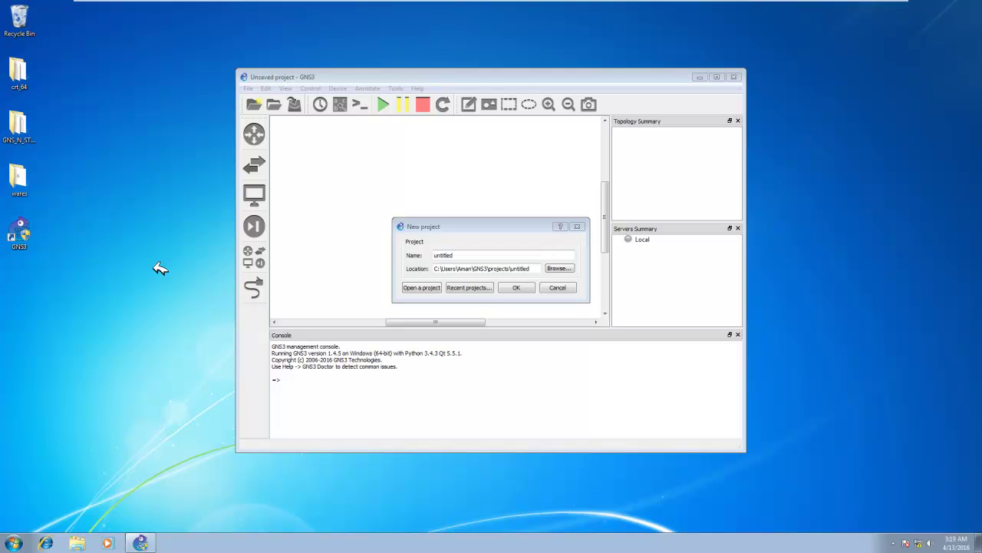
{"action": "left_click", "coordinate": [13, 542]}
{"action": "right_click", "coordinate": [164, 421]}
{"action": "left_click", "coordinate": [192, 507]}
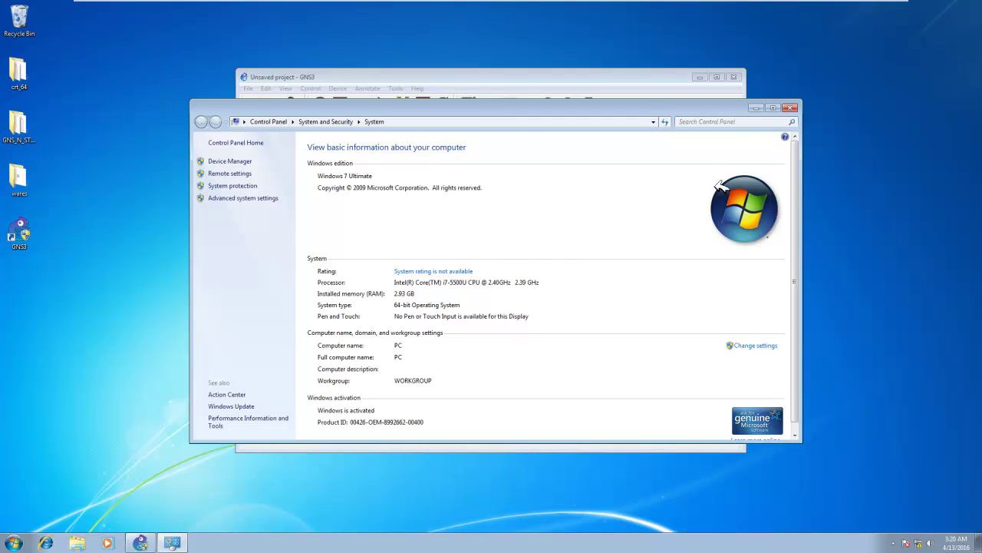
{"action": "left_click", "coordinate": [790, 108]}
{"action": "right_click", "coordinate": [793, 111]}
{"action": "left_click", "coordinate": [817, 140]}
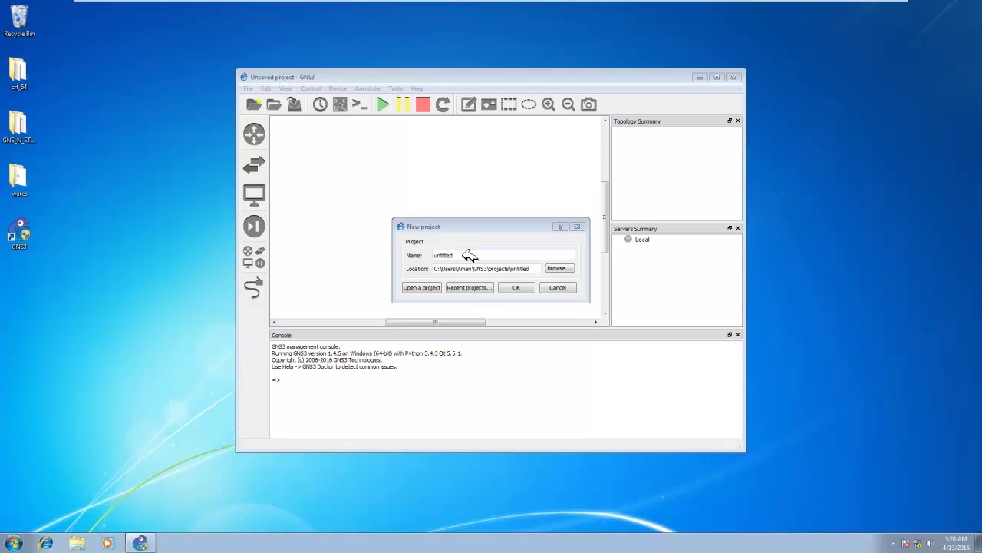
Create the new project with the name my_first_project and maximize the GNS3 window.
{"action": "left_click_drag", "start_coordinate": [468, 255], "coordinate": [435, 254]}
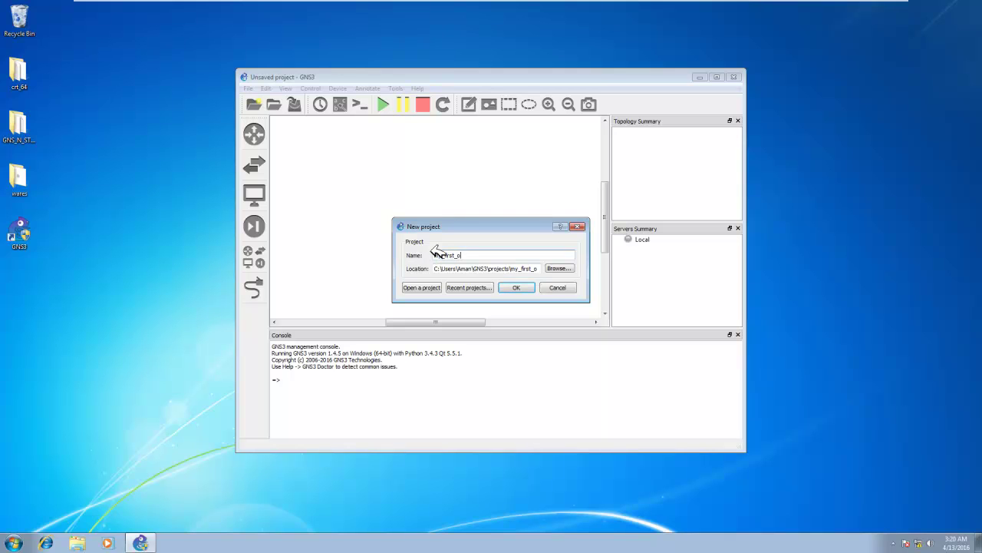
{"action": "type", "text": "my_first_project"}
{"action": "left_click", "coordinate": [523, 288]}
{"action": "double_click", "coordinate": [285, 75]}
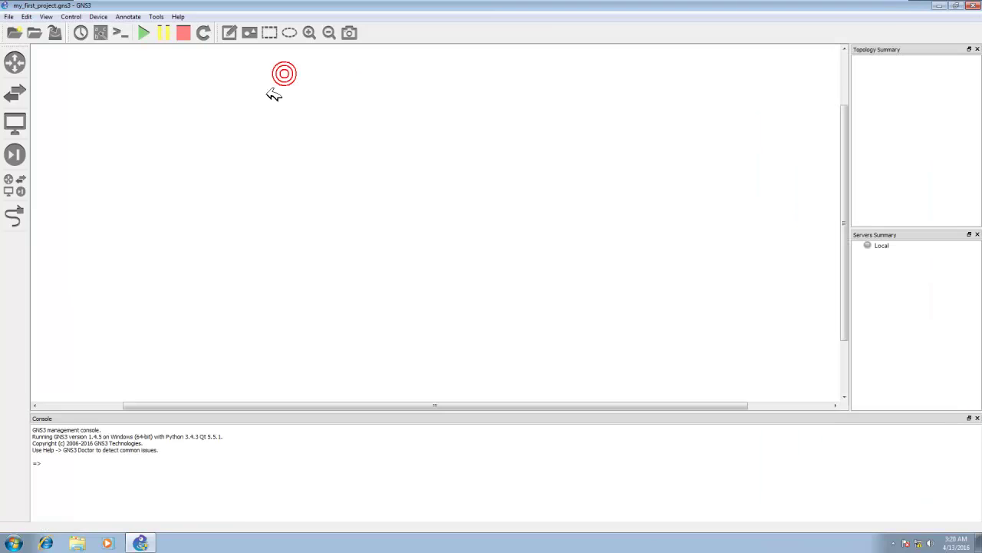
Place two c3745 routers side by side in the workspace and align the first one with the second.
{"action": "left_click", "coordinate": [15, 62]}
{"action": "left_click_drag", "start_coordinate": [59, 64], "coordinate": [296, 192]}
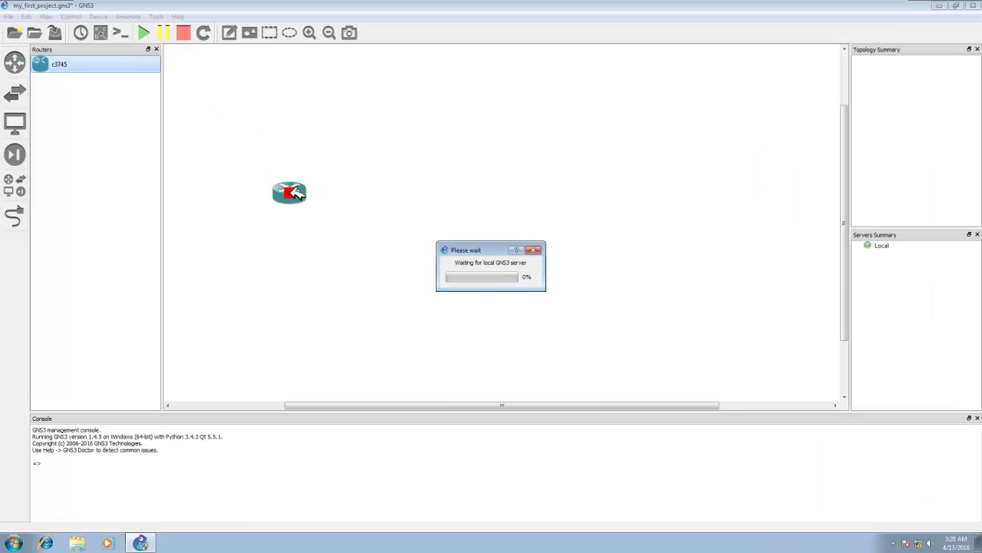
{"action": "mouse_move", "coordinate": [117, 68]}
{"action": "left_mouse_down"}
{"action": "mouse_move", "coordinate": [362, 136]}
{"action": "mouse_move", "coordinate": [411, 163]}
{"action": "left_mouse_up"}
{"action": "left_click_drag", "start_coordinate": [287, 184], "coordinate": [279, 159]}
Link R1's FastEthernet1/0 interface to R2's FastEthernet0/0 interface and leave link mode.
{"action": "left_click", "coordinate": [17, 222]}
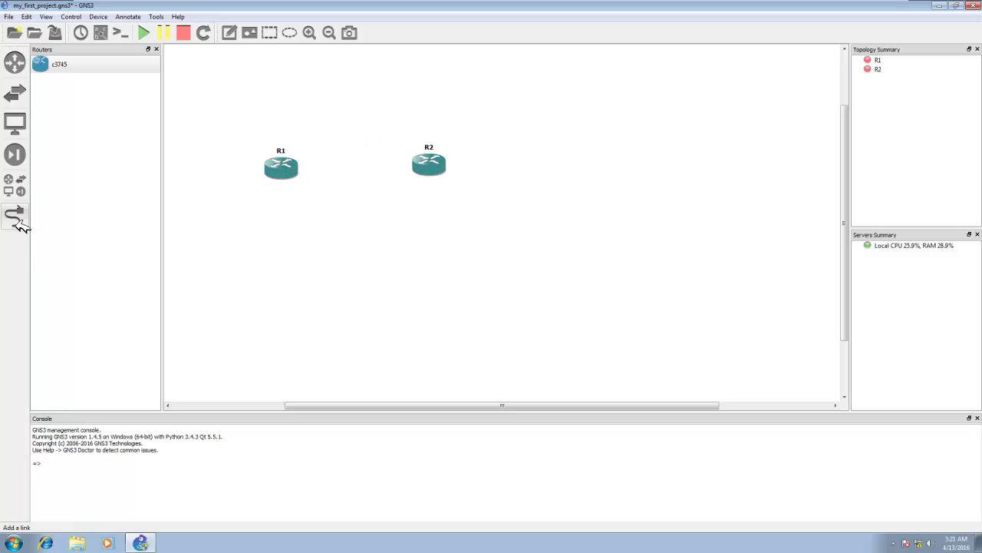
{"action": "left_click", "coordinate": [16, 216]}
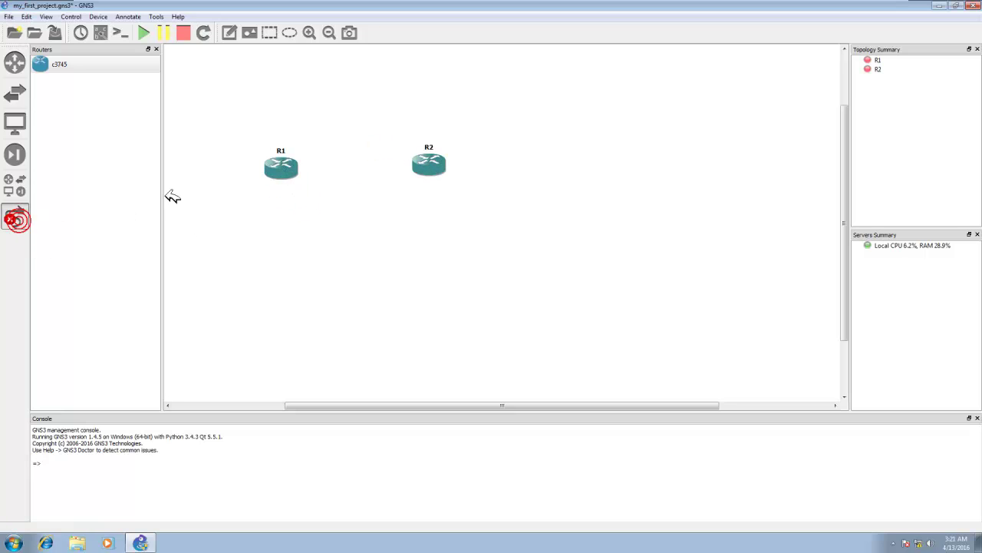
{"action": "left_click", "coordinate": [277, 172]}
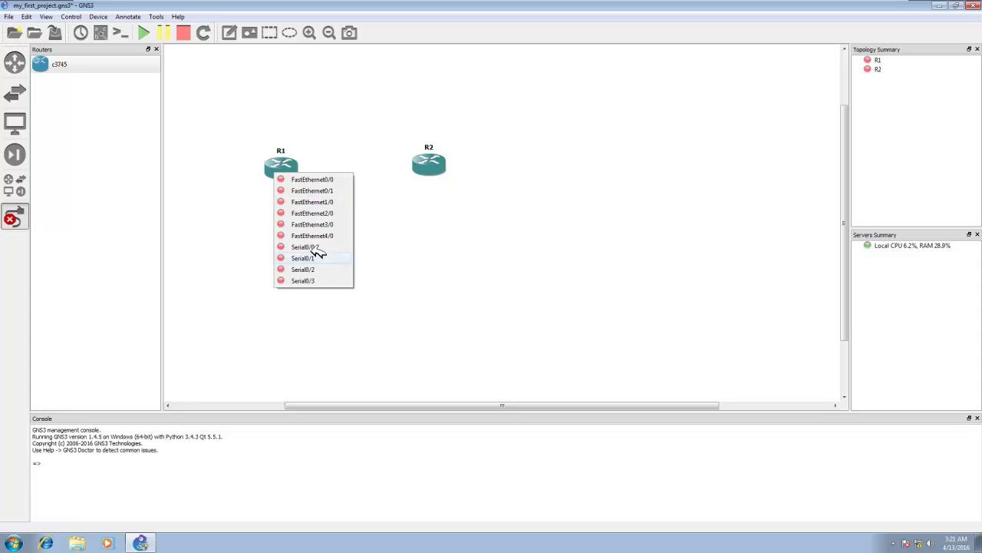
{"action": "left_click", "coordinate": [324, 202]}
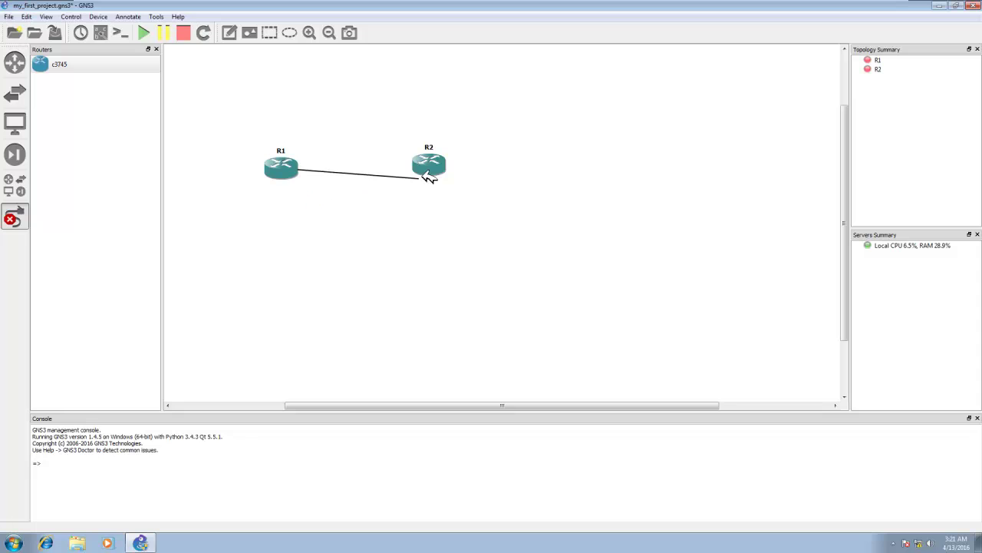
{"action": "left_click", "coordinate": [435, 172]}
{"action": "left_click", "coordinate": [453, 175]}
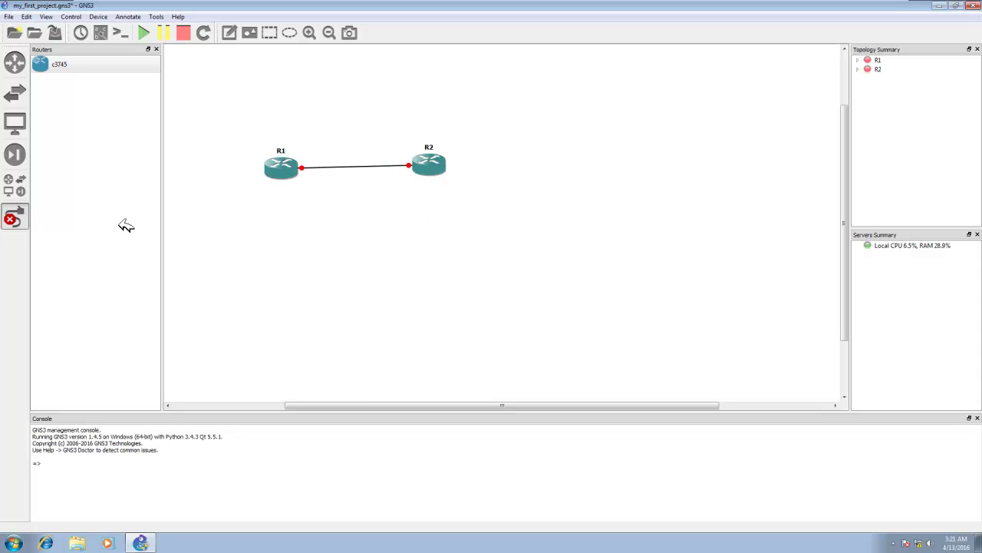
{"action": "left_click", "coordinate": [15, 218]}
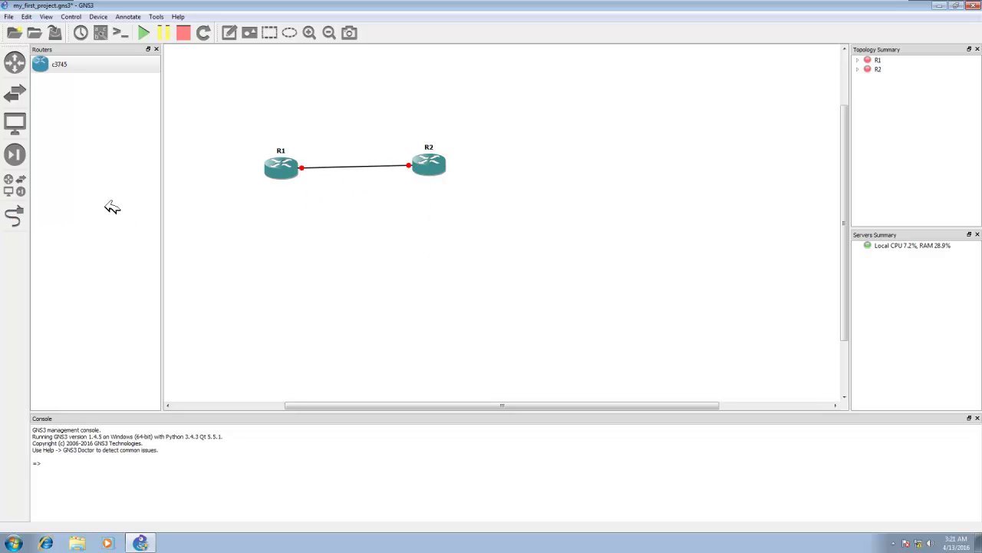
Hide the router list and move R2 farther away from R1 to lengthen the link.
{"action": "left_click", "coordinate": [16, 63]}
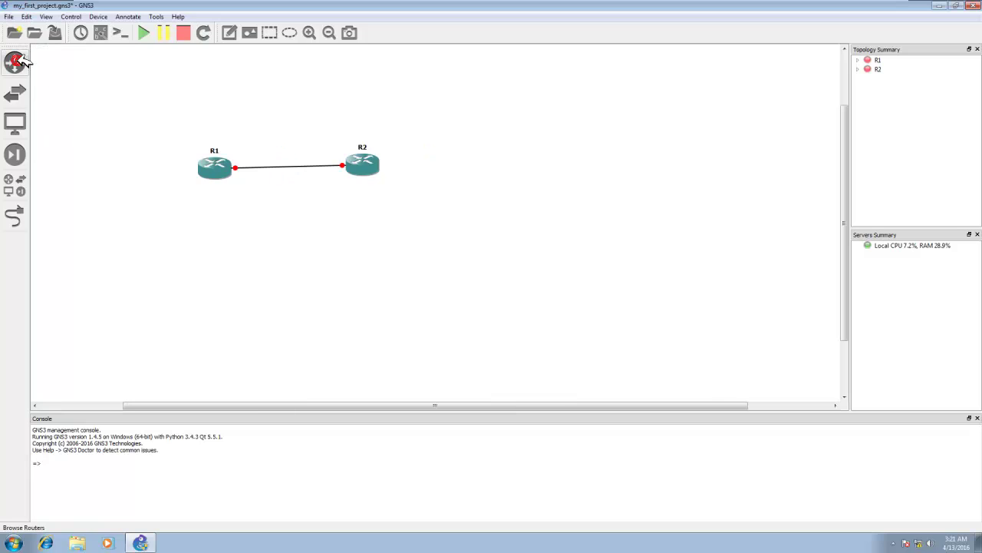
{"action": "left_click_drag", "start_coordinate": [378, 165], "coordinate": [509, 173]}
{"action": "left_click", "coordinate": [437, 206]}
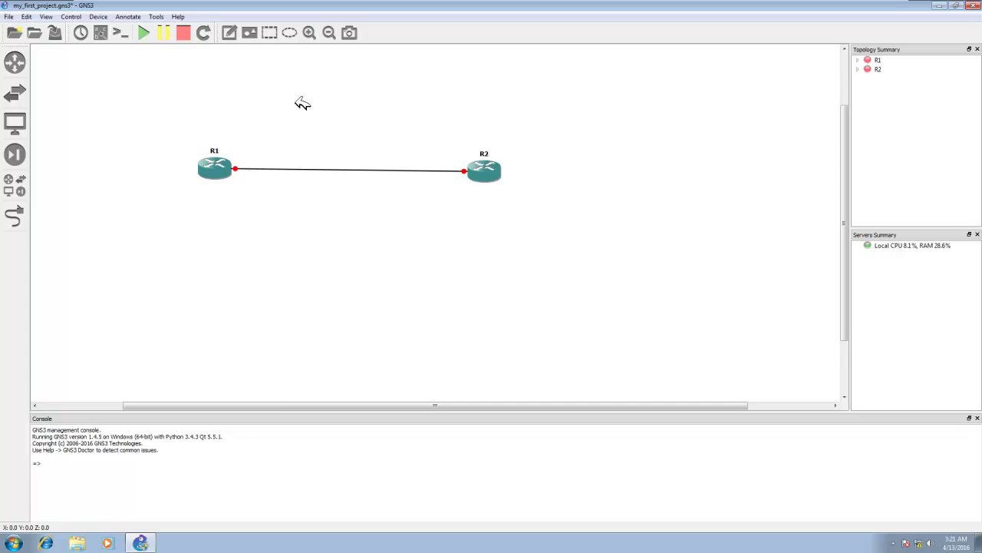
Select both routers, move them together toward the middle of the workspace, and deselect them.
{"action": "left_click", "coordinate": [309, 33]}
{"action": "left_click", "coordinate": [309, 33]}
{"action": "left_click", "coordinate": [329, 33]}
{"action": "left_click", "coordinate": [329, 33]}
{"action": "left_click", "coordinate": [329, 33]}
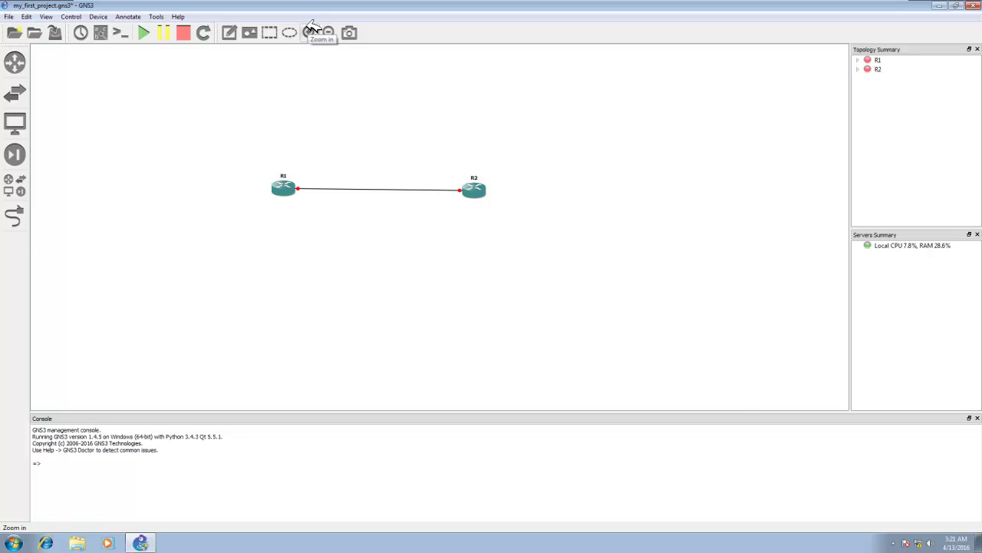
{"action": "left_click", "coordinate": [309, 32]}
{"action": "left_click", "coordinate": [310, 32]}
{"action": "left_click", "coordinate": [309, 32]}
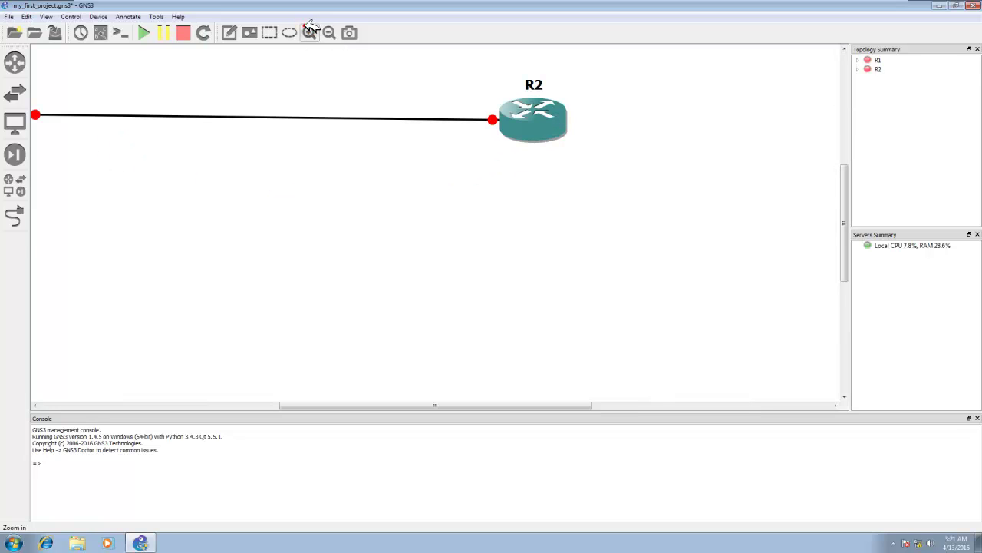
{"action": "left_click", "coordinate": [330, 32]}
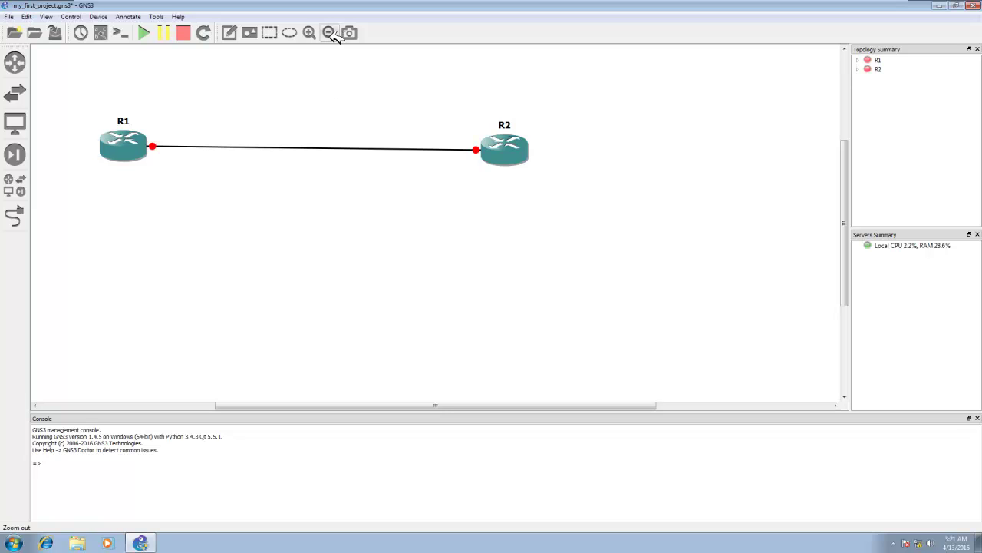
{"action": "left_click_drag", "start_coordinate": [499, 192], "coordinate": [76, 112]}
{"action": "left_click_drag", "start_coordinate": [129, 149], "coordinate": [248, 199]}
{"action": "left_click", "coordinate": [246, 235]}
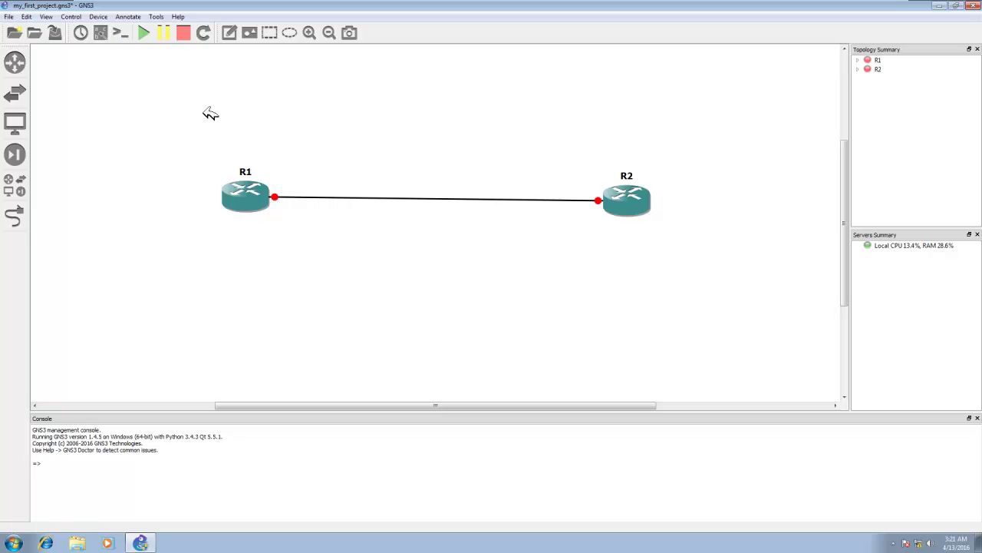
Show the interface labels and move R1's f1/0 label above the link line.
{"action": "left_click", "coordinate": [102, 32]}
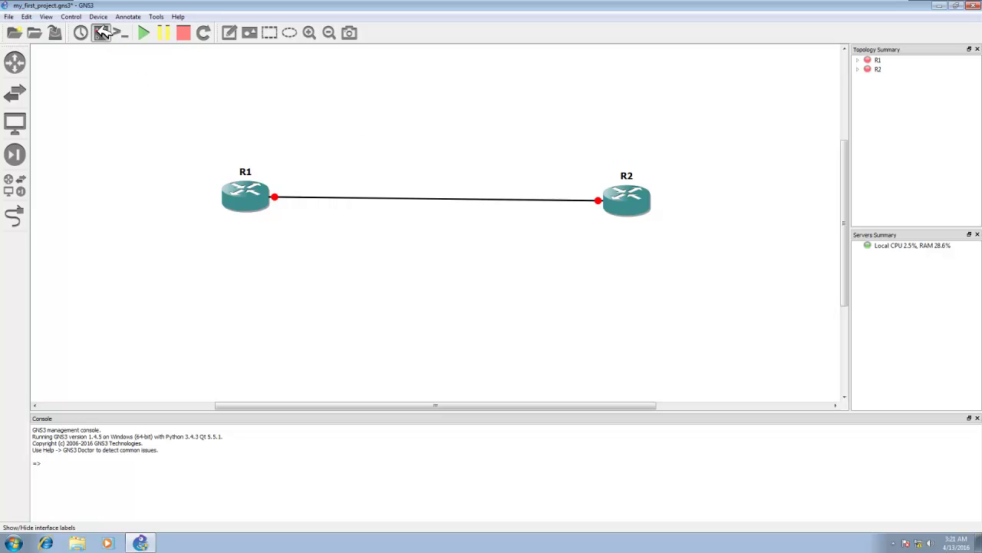
{"action": "left_click_drag", "start_coordinate": [285, 206], "coordinate": [300, 189]}
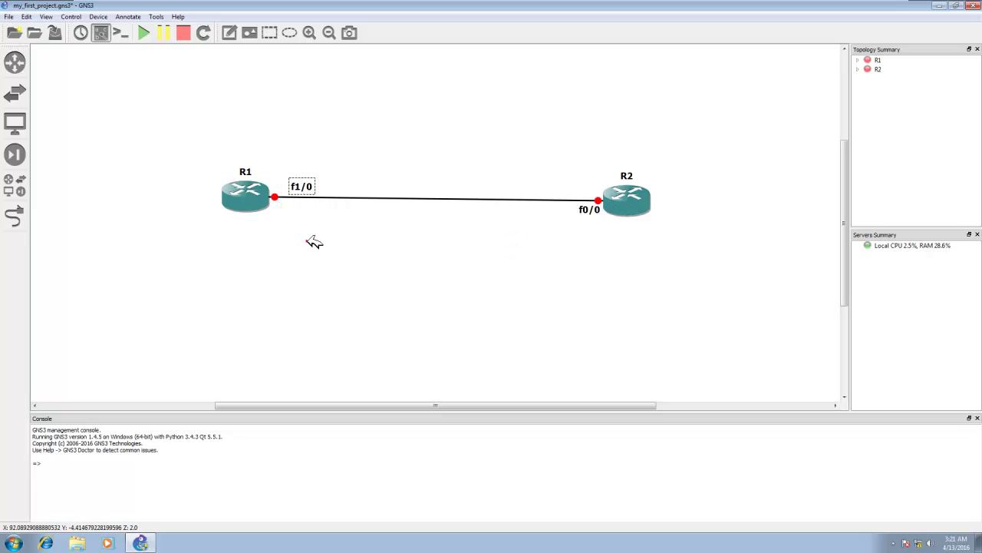
Start routers R1 and R2 in the topology.
{"action": "right_click", "coordinate": [238, 199]}
{"action": "left_click", "coordinate": [263, 355]}
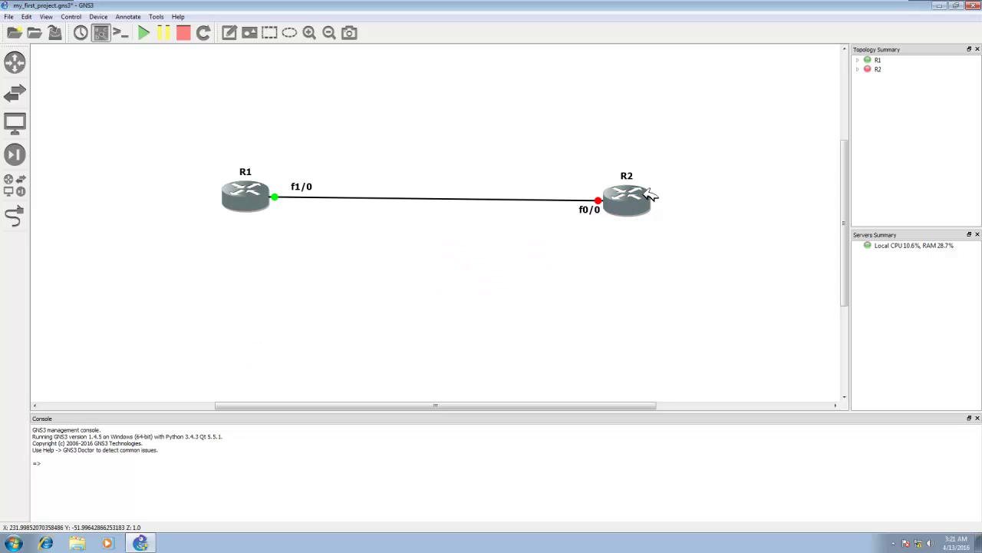
{"action": "right_click", "coordinate": [650, 197]}
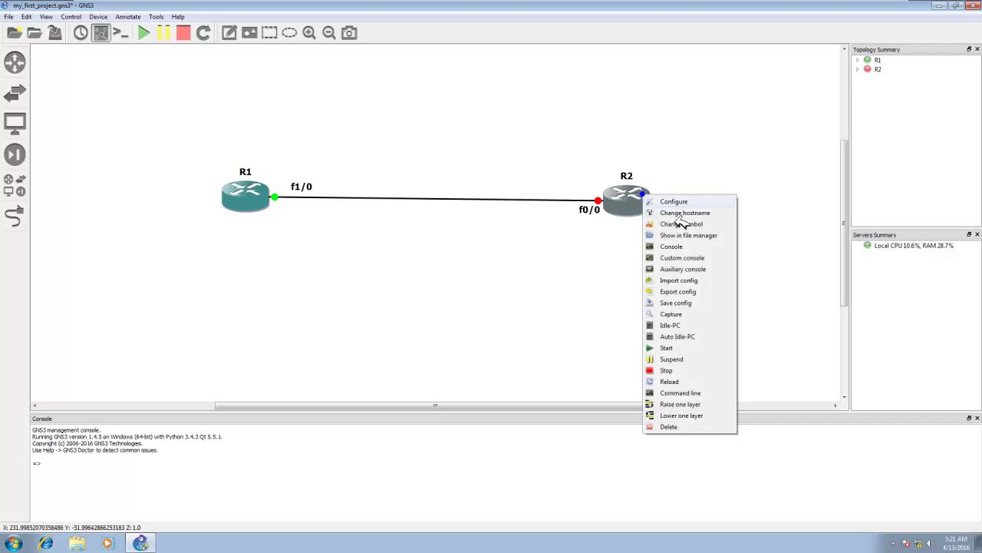
{"action": "left_click", "coordinate": [674, 346]}
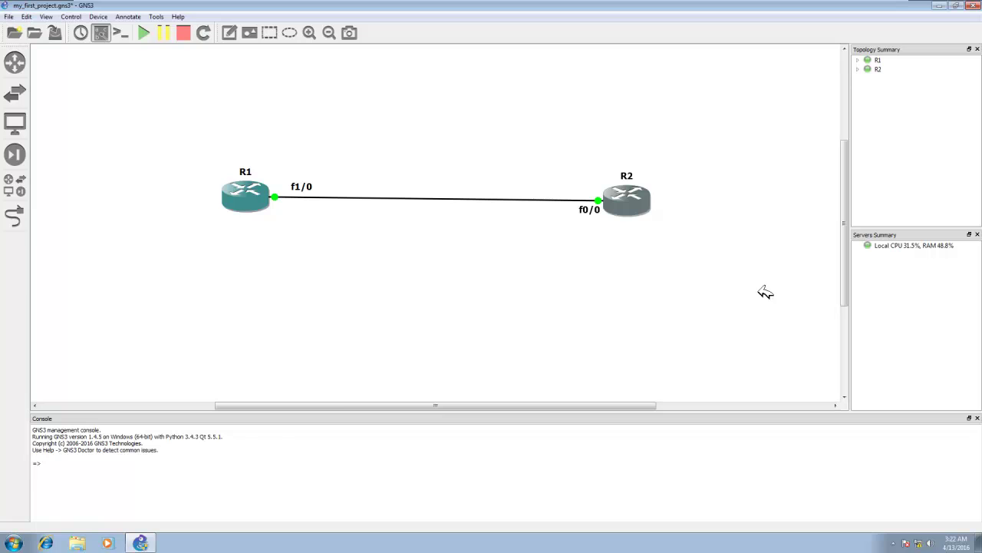
Open console sessions for both R1 and R2.
{"action": "right_click", "coordinate": [251, 206]}
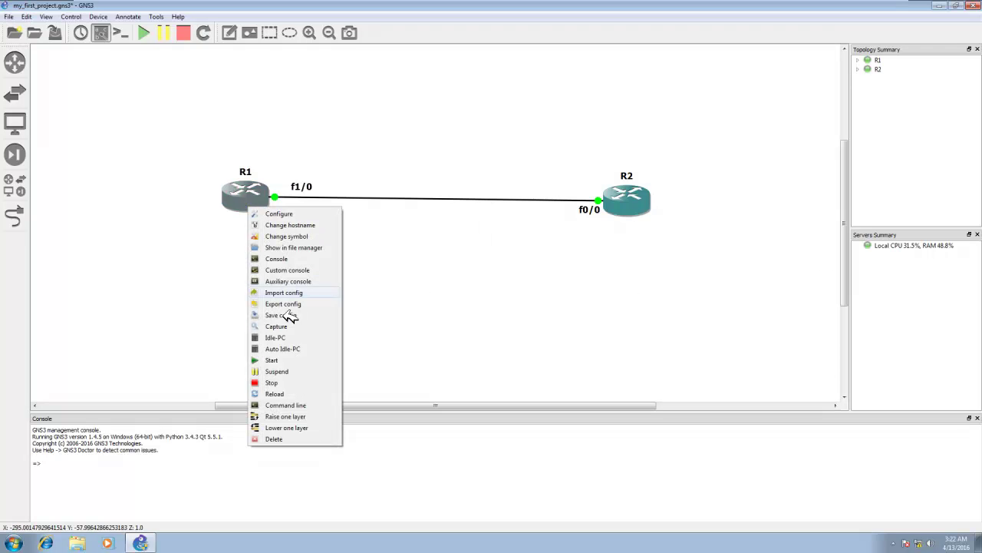
{"action": "left_click", "coordinate": [278, 258]}
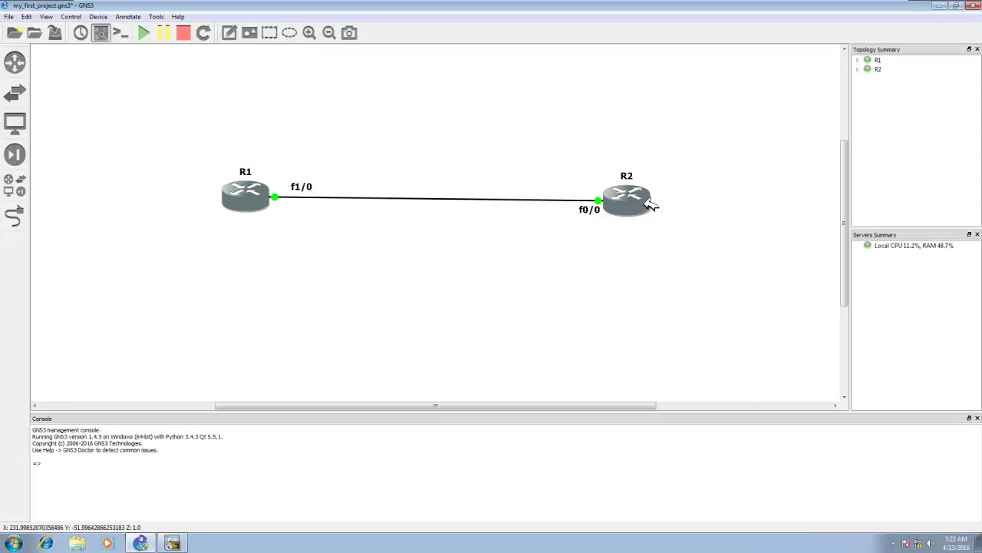
{"action": "right_click", "coordinate": [646, 205]}
{"action": "left_click", "coordinate": [674, 256]}
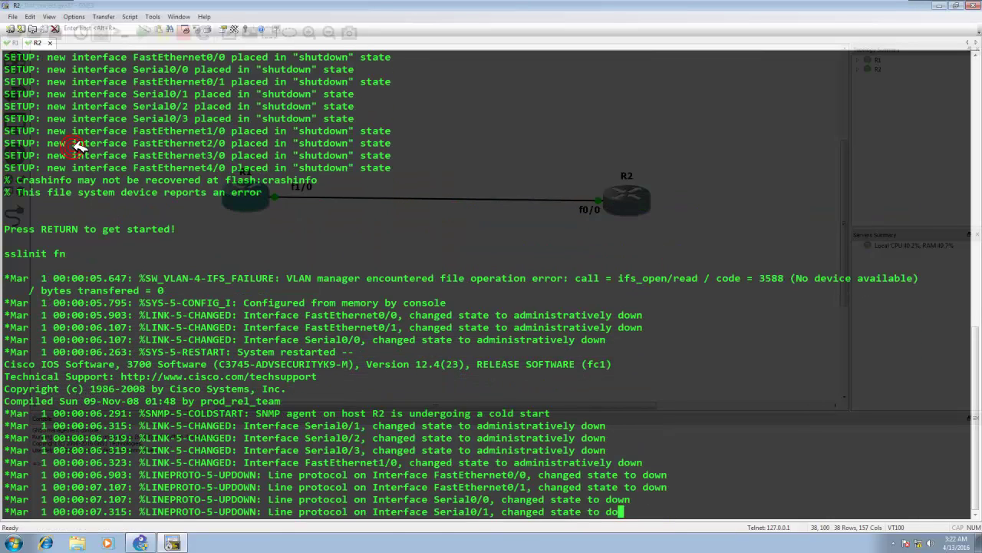
Bring up the command prompt in R2's console and return to the GNS3 topology.
{"action": "key", "text": "Return"}
{"action": "key", "text": "Return"}
{"action": "key", "text": "Return"}
{"action": "key", "text": "Return"}
{"action": "key", "text": "Return"}
{"action": "key", "text": "Return"}
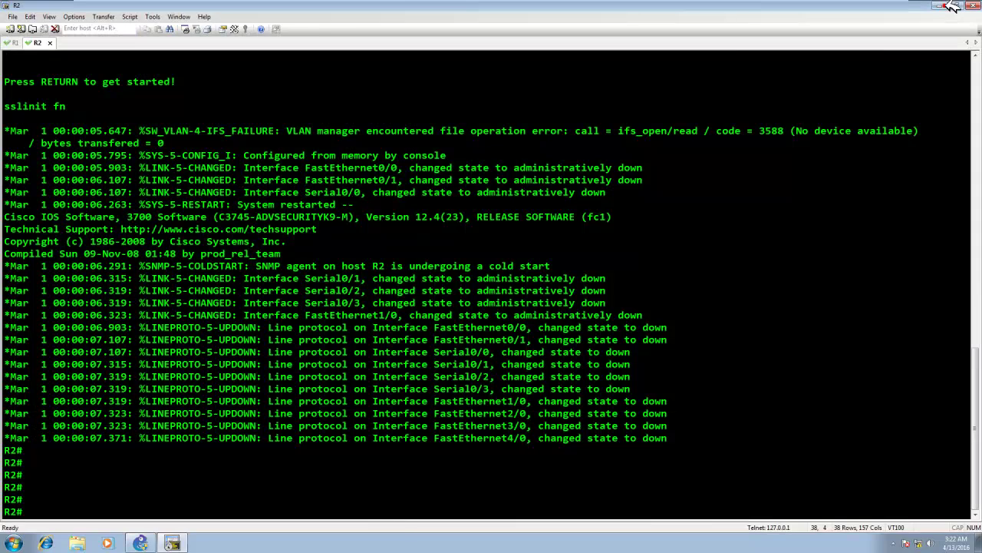
{"action": "left_click", "coordinate": [950, 6]}
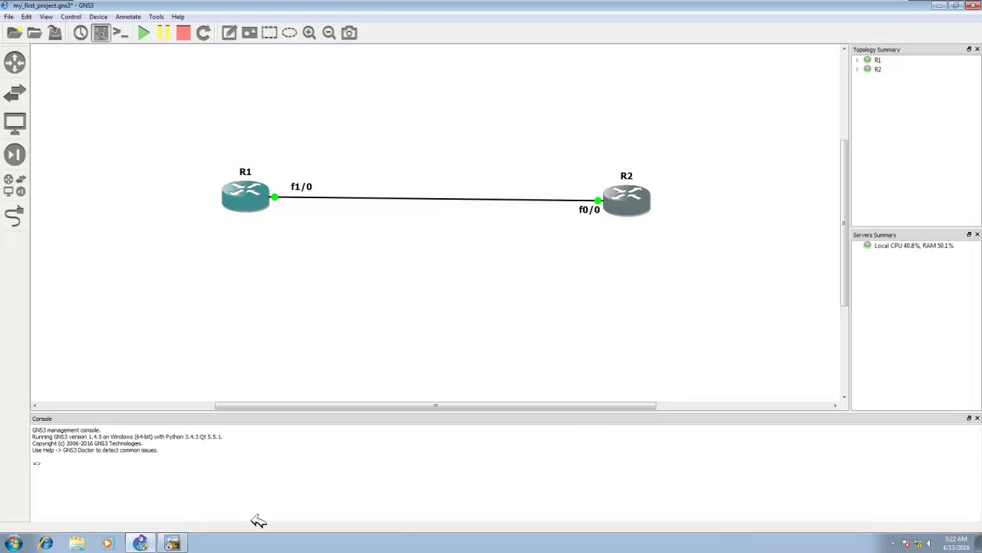
Switch back to the console window and enter repeated blank lines at R2's prompt to test its response.
{"action": "left_click", "coordinate": [188, 542]}
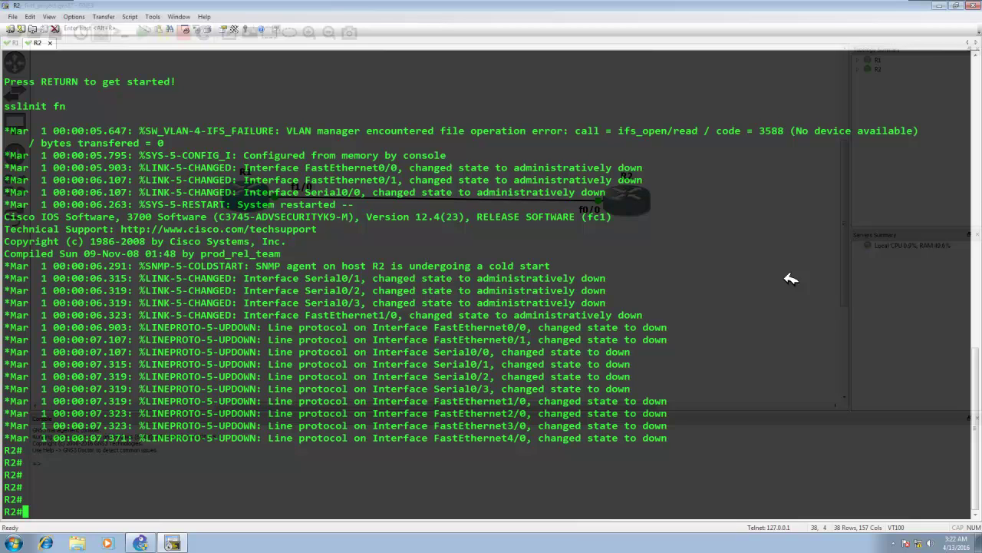
{"action": "key", "text": "Return"}
{"action": "key", "text": "Return"}
{"action": "key", "text": "Return"}
{"action": "key", "text": "Return"}
{"action": "key", "text": "Return"}
{"action": "key", "text": "Return"}
{"action": "key", "text": "Return"}
{"action": "key", "text": "Return"}
{"action": "key", "text": "Return"}
{"action": "key", "text": "Return"}
{"action": "key", "text": "Return"}
{"action": "key", "text": "Return"}
{"action": "key", "text": "Return"}
{"action": "key", "text": "Return"}
{"action": "key", "text": "Return"}
{"action": "key", "text": "Return"}
{"action": "key", "text": "Return"}
{"action": "key", "text": "Return"}
{"action": "key", "text": "Return"}
{"action": "key", "text": "Return"}
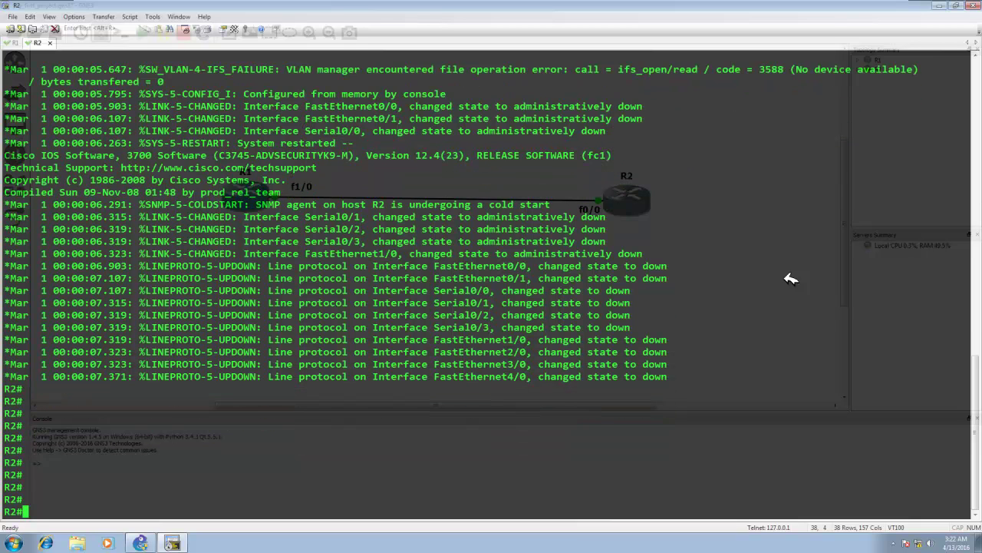
{"action": "key", "text": "Return"}
{"action": "key", "text": "Return"}
{"action": "key", "text": "Return"}
{"action": "key", "text": "Return"}
{"action": "key", "text": "Return"}
{"action": "key", "text": "Return"}
{"action": "key", "text": "Return"}
Switch to the R1 console session and enter repeated blank lines to bring up its command prompt.
{"action": "key", "text": "alt+1"}
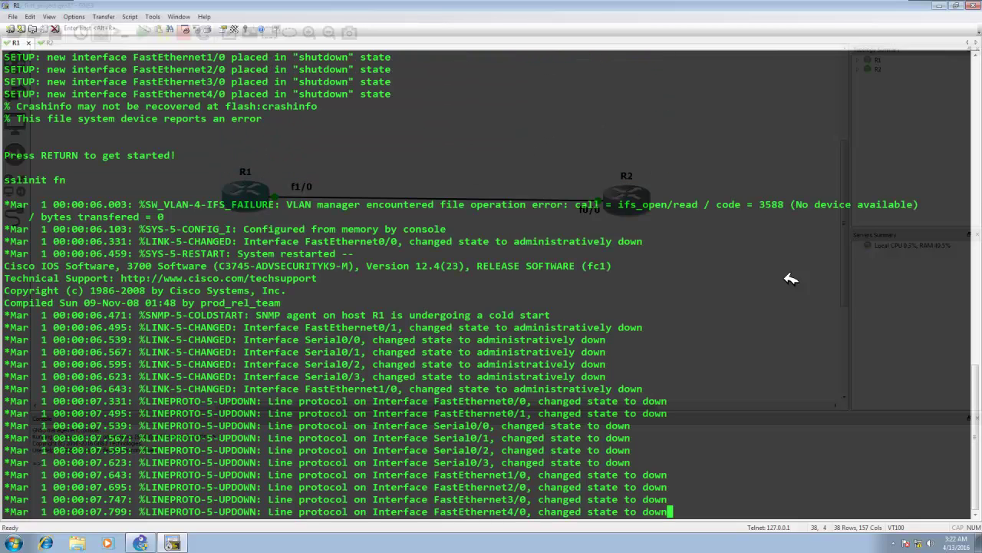
{"action": "key", "text": "Return"}
{"action": "key", "text": "Return"}
{"action": "key", "text": "Return"}
{"action": "key", "text": "Return"}
{"action": "key", "text": "Return"}
{"action": "key", "text": "Return"}
{"action": "key", "text": "Return"}
{"action": "key", "text": "Return"}
{"action": "key", "text": "Return"}
{"action": "key", "text": "Return"}
{"action": "key", "text": "Return"}
{"action": "key", "text": "Return"}
{"action": "key", "text": "Return"}
{"action": "key", "text": "Return"}
{"action": "key", "text": "Return"}
{"action": "key", "text": "Return"}
{"action": "key", "text": "Return"}
{"action": "key", "text": "Return"}
{"action": "key", "text": "Return"}
{"action": "key", "text": "Return"}
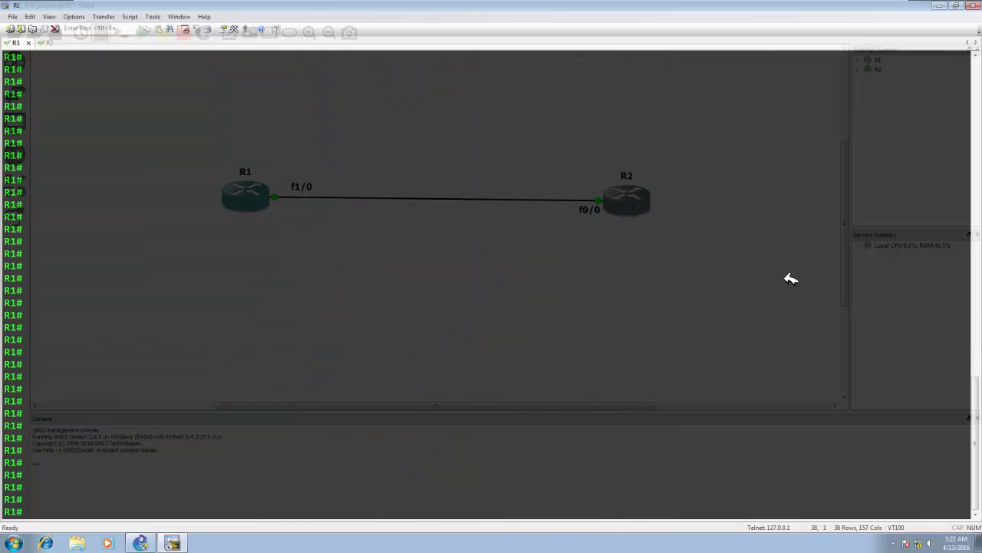
Switch to R2's console session and list its interfaces with sh ip int b.
{"action": "key", "text": "alt+2"}
{"action": "key", "text": "Return"}
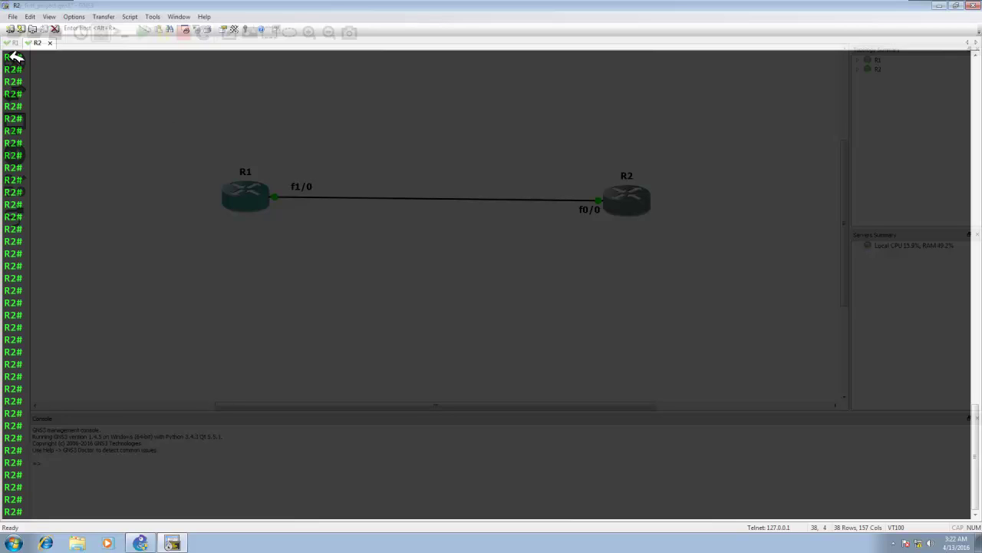
{"action": "type", "text": "h ip int b"}
{"action": "key", "text": "Return"}
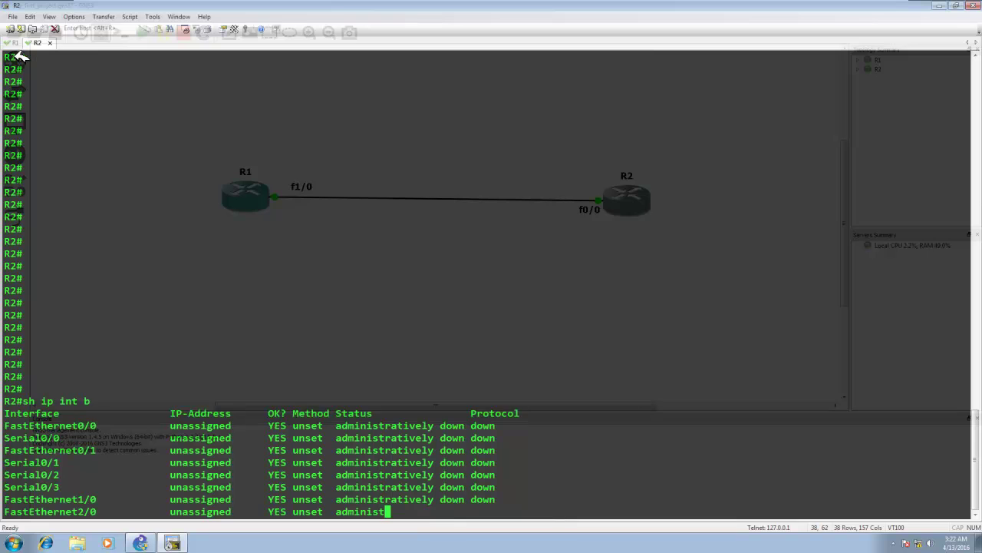
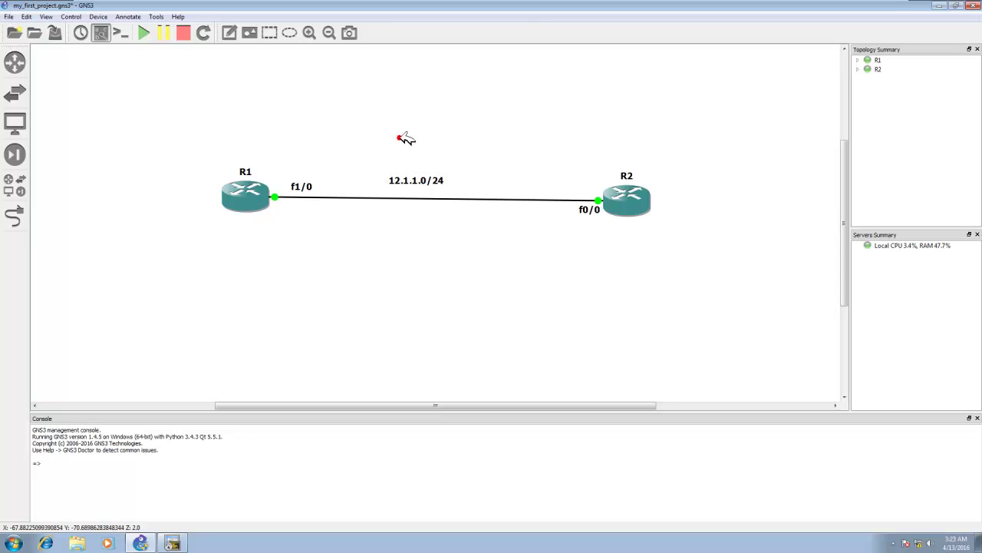
Add the note 12.1.1.1 below R1's f1/0 label and the note 12.1.1.2 above R2's f0/0 label.
{"action": "left_click", "coordinate": [229, 32]}
{"action": "left_click", "coordinate": [280, 216]}
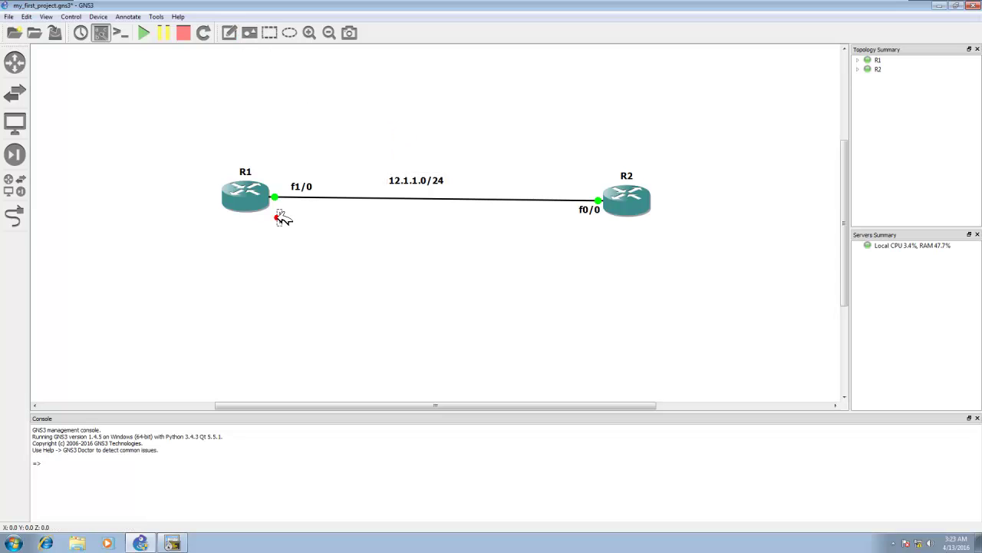
{"action": "type", "text": "12.1.1.1"}
{"action": "left_click", "coordinate": [279, 145]}
{"action": "left_click", "coordinate": [229, 32]}
{"action": "left_click", "coordinate": [563, 186]}
{"action": "type", "text": "12.1.1.2"}
{"action": "left_click", "coordinate": [376, 138]}
Add a two-line note reading "loopback 619" and "6.6.6.6" beside R2, and move it up level with the router.
{"action": "left_click", "coordinate": [229, 32]}
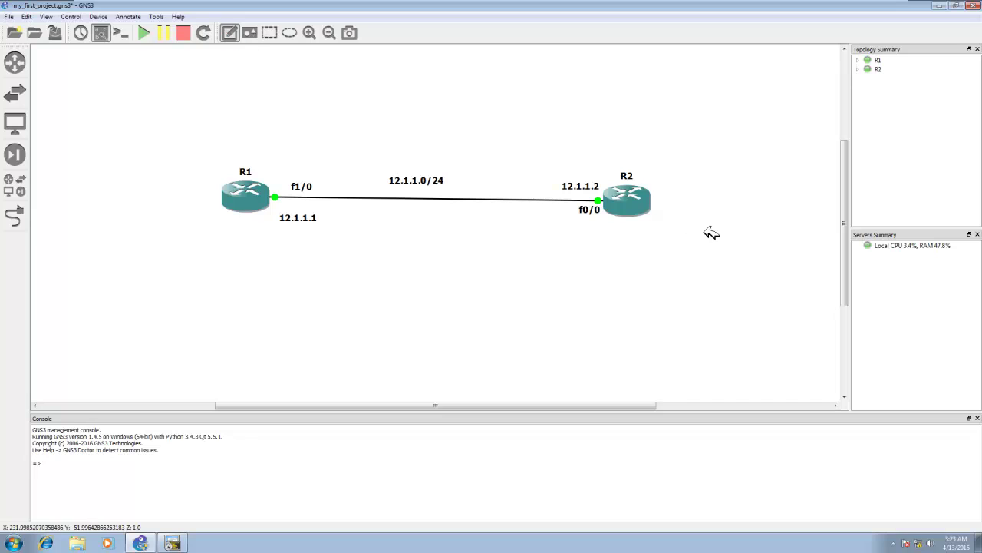
{"action": "left_click", "coordinate": [663, 218]}
{"action": "type", "text": "Loopback 619"}
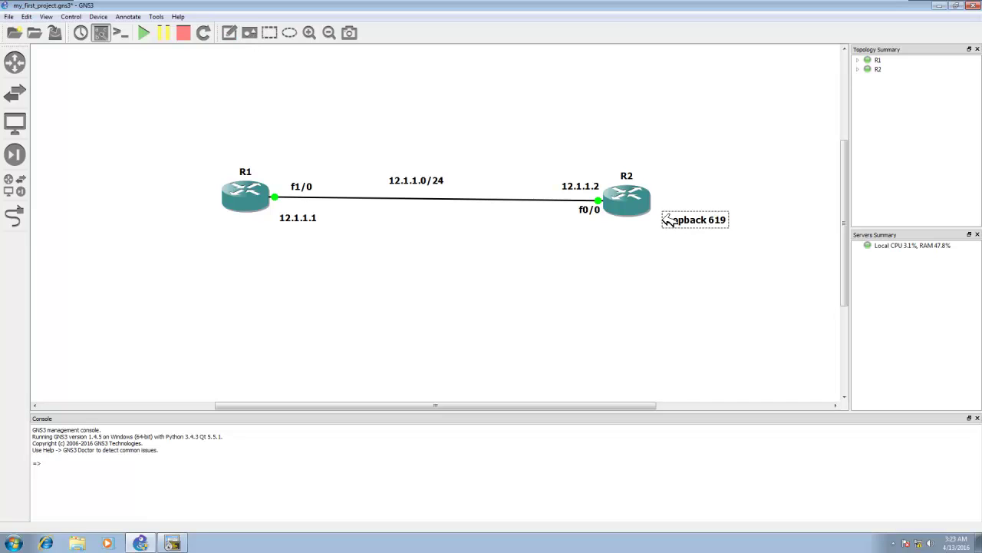
{"action": "key", "text": "Return"}
{"action": "left_click", "coordinate": [653, 266]}
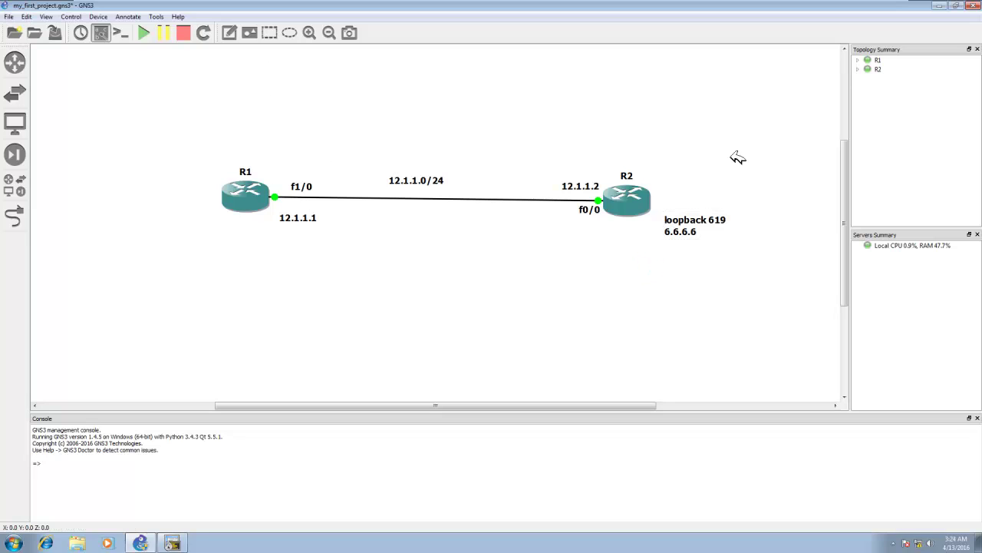
{"action": "left_click_drag", "start_coordinate": [704, 230], "coordinate": [704, 196]}
{"action": "left_click", "coordinate": [693, 226]}
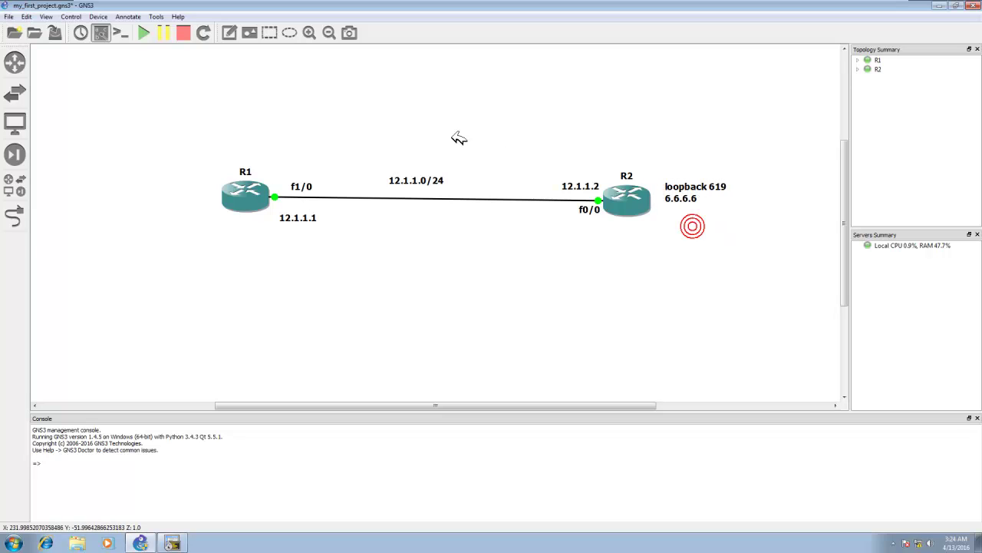
Draw a rectangle and fit it as a frame around the loopback 619 note beside R2.
{"action": "left_click", "coordinate": [270, 34]}
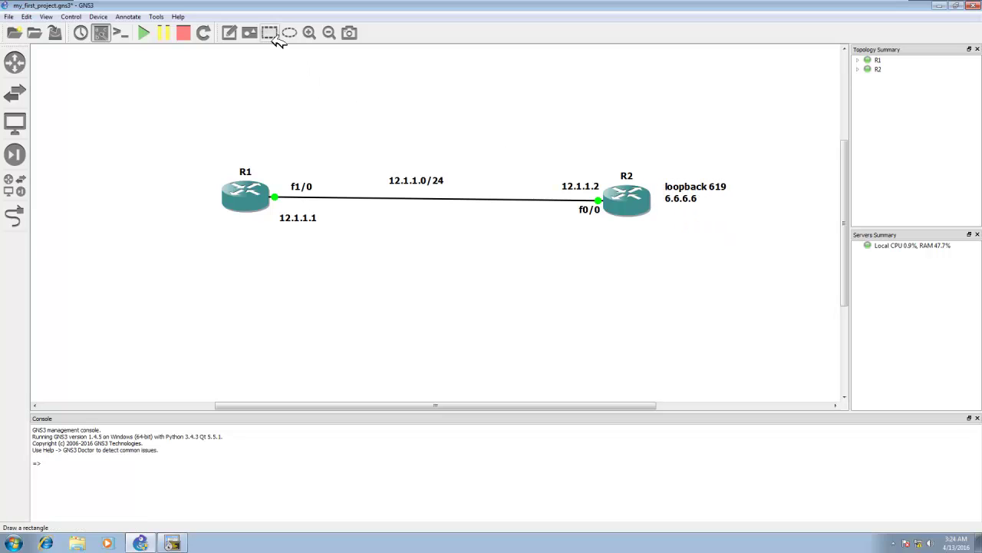
{"action": "left_click", "coordinate": [682, 151]}
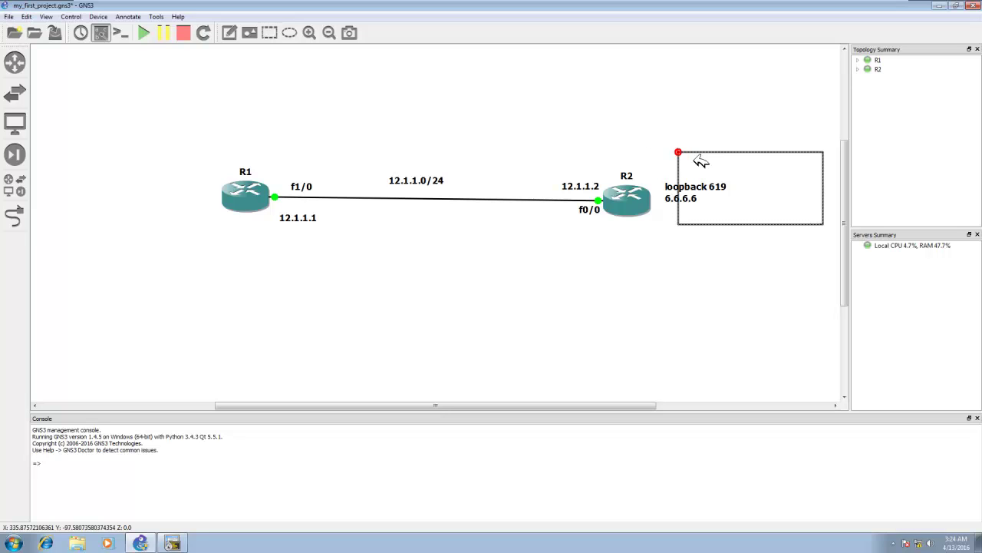
{"action": "mouse_move", "coordinate": [769, 194]}
{"action": "left_mouse_down"}
{"action": "mouse_move", "coordinate": [740, 213]}
{"action": "mouse_move", "coordinate": [763, 217]}
{"action": "mouse_move", "coordinate": [742, 218]}
{"action": "mouse_move", "coordinate": [711, 241]}
{"action": "mouse_move", "coordinate": [696, 224]}
{"action": "mouse_move", "coordinate": [704, 222]}
{"action": "left_mouse_up"}
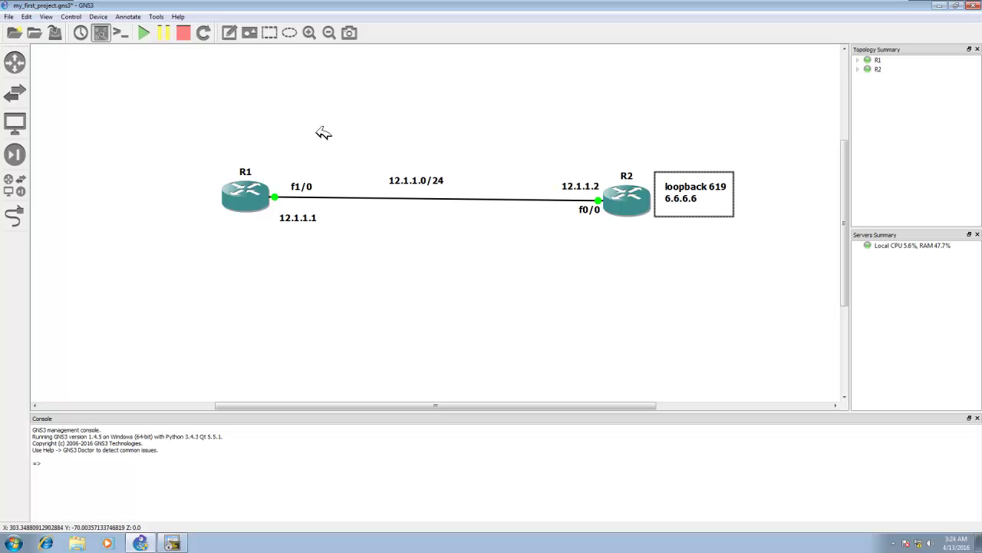
Switch to R1's console and assign IP address 12.1.1.1 255.255.255.0 to interface f1/0 in configuration mode.
{"action": "left_click", "coordinate": [174, 543]}
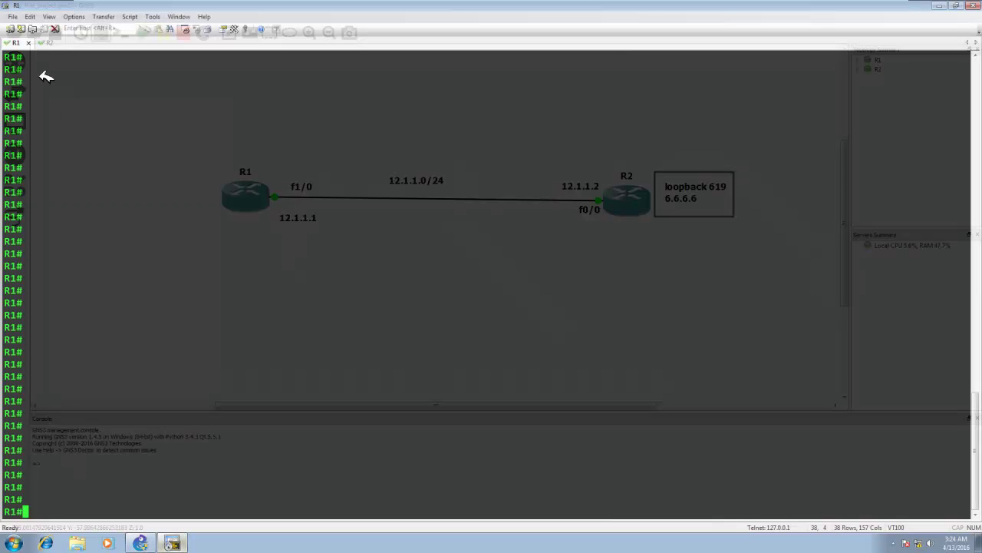
{"action": "type", "text": "conf t"}
{"action": "key", "text": "Return"}
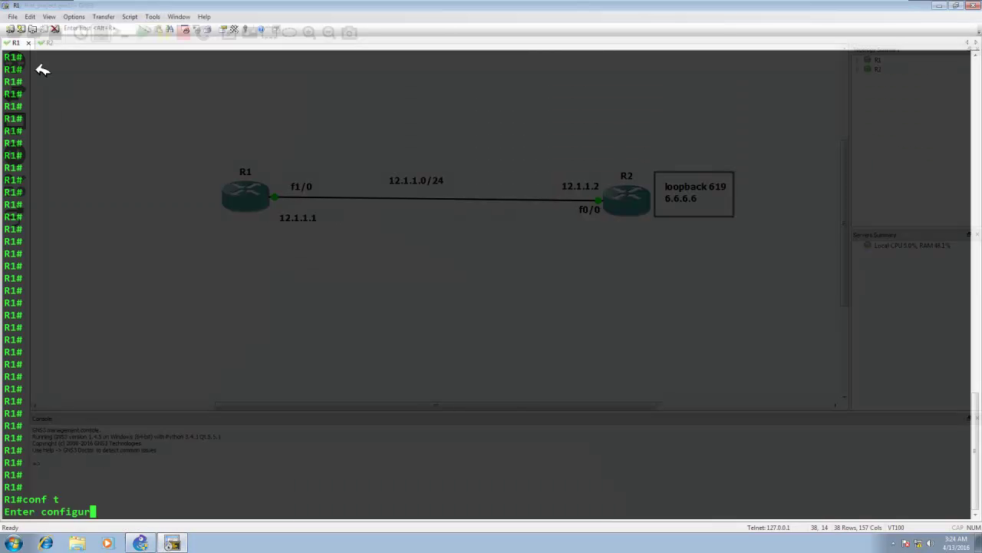
{"action": "type", "text": "int f1/0"}
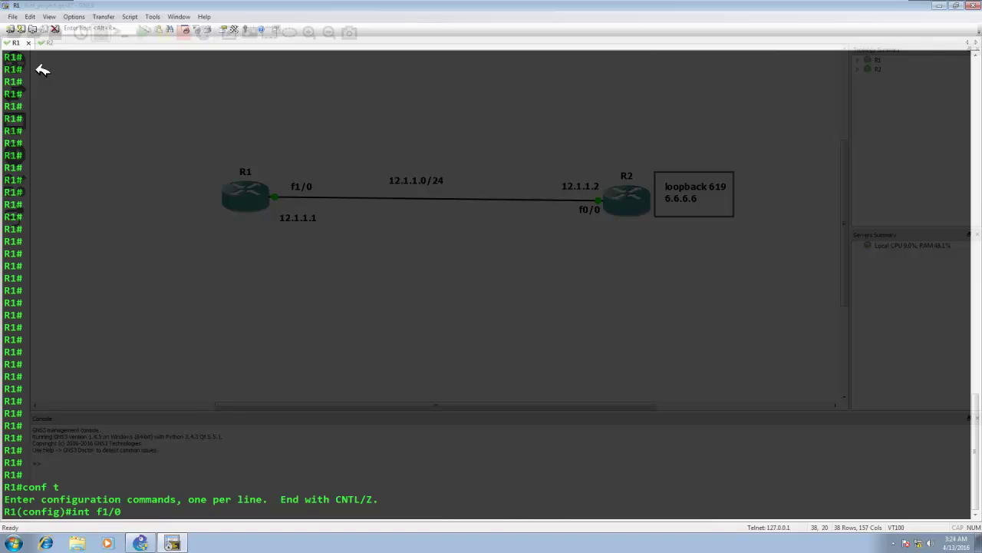
{"action": "key", "text": "Return"}
{"action": "type", "text": "ip add 192.1"}
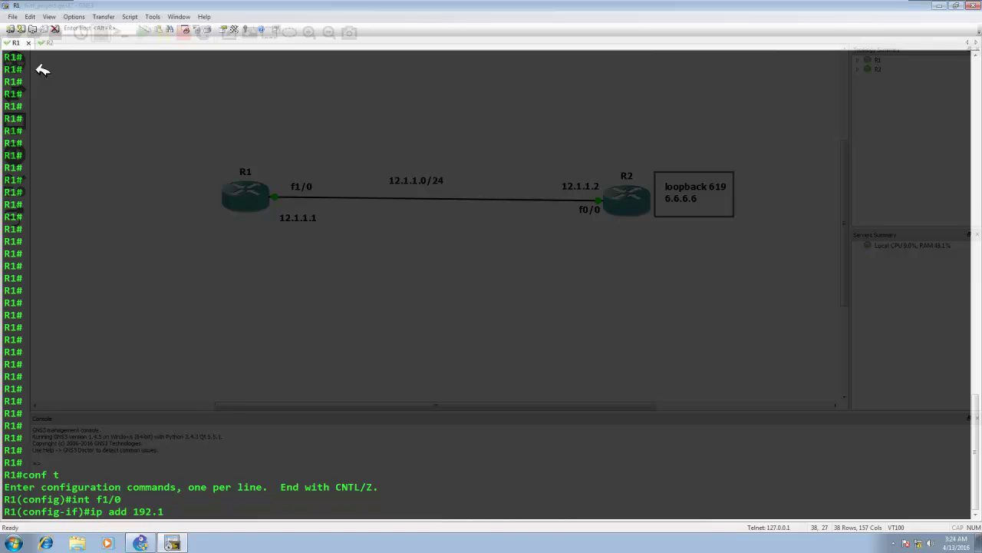
{"action": "key", "text": "BackSpace"}
{"action": "key", "text": "BackSpace"}
{"action": "type", "text": "12.1.1.1 255.255.255.0"}
{"action": "key", "text": "Return"}
Enable interface f1/0 with no shut and exit to global configuration mode, entering blank lines until the link messages arrive.
{"action": "type", "text": "no shut"}
{"action": "key", "text": "Return"}
{"action": "key", "text": "Return"}
{"action": "key", "text": "Return"}
{"action": "key", "text": "Return"}
{"action": "key", "text": "Return"}
{"action": "type", "text": "exit"}
{"action": "key", "text": "Return"}
{"action": "key", "text": "Return"}
{"action": "key", "text": "Return"}
{"action": "key", "text": "Return"}
{"action": "key", "text": "Return"}
{"action": "key", "text": "Return"}
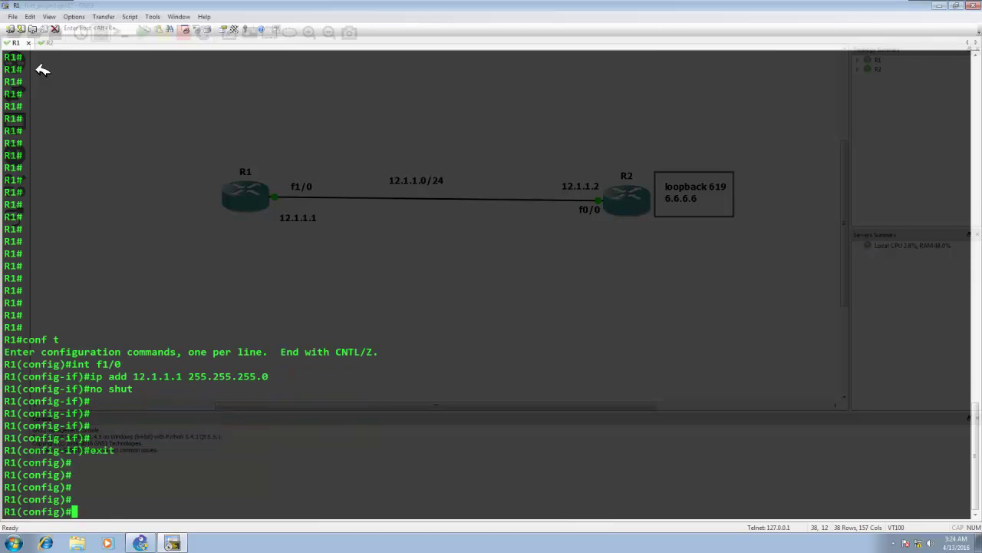
{"action": "key", "text": "Return"}
{"action": "key", "text": "Return"}
{"action": "key", "text": "Return"}
{"action": "key", "text": "Return"}
{"action": "key", "text": "Return"}
{"action": "key", "text": "Return"}
{"action": "key", "text": "Return"}
{"action": "key", "text": "Return"}
{"action": "key", "text": "Return"}
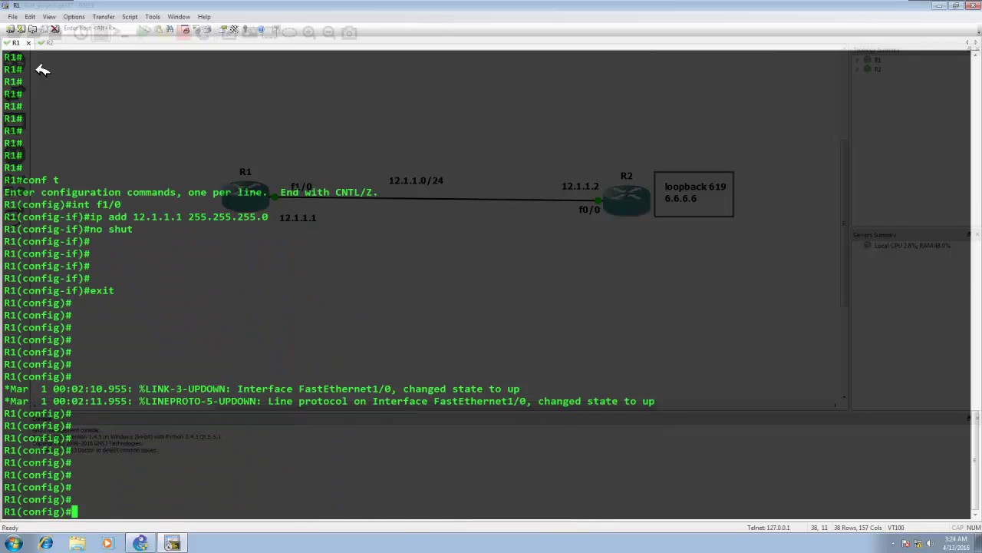
{"action": "key", "text": "Return"}
{"action": "key", "text": "Return"}
{"action": "key", "text": "Return"}
Set R1's hostname to ninja, exit configuration mode, and enter repeated blank lines to fill the console with the prompt.
{"action": "type", "text": "hos"}
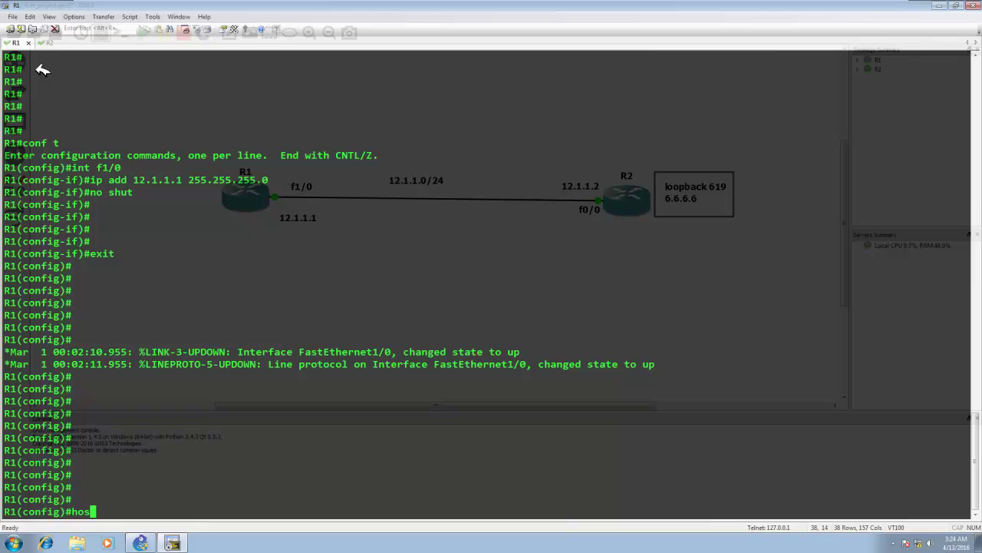
{"action": "type", "text": "tname ninja"}
{"action": "key", "text": "Return"}
{"action": "key", "text": "Return"}
{"action": "key", "text": "Return"}
{"action": "type", "text": "exi"}
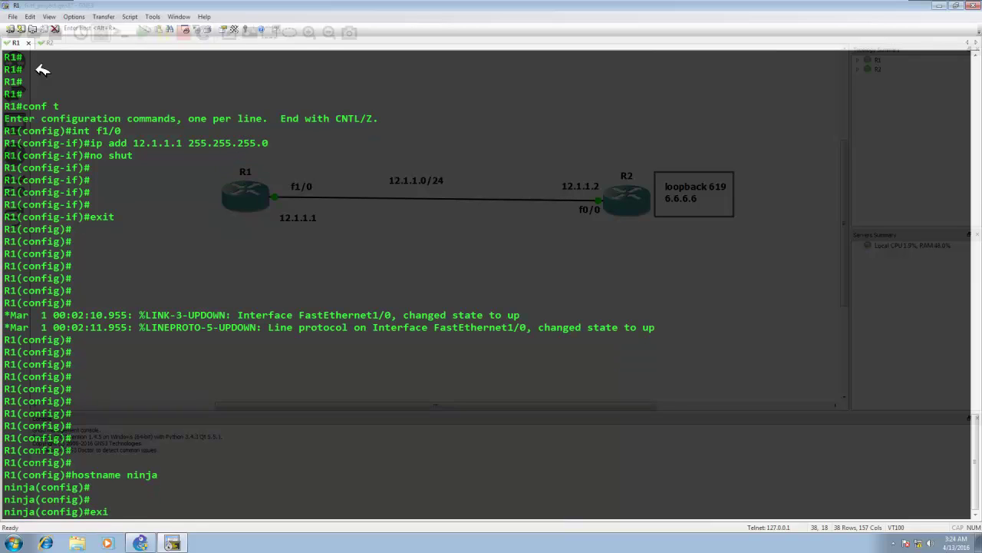
{"action": "type", "text": "t"}
{"action": "key", "text": "Return"}
{"action": "key", "text": "Return"}
{"action": "key", "text": "Return"}
{"action": "key", "text": "Return"}
{"action": "key", "text": "Return"}
{"action": "key", "text": "Return"}
{"action": "key", "text": "Return"}
{"action": "key", "text": "Return"}
{"action": "key", "text": "Return"}
{"action": "key", "text": "Return"}
{"action": "key", "text": "Return"}
{"action": "key", "text": "Return"}
{"action": "key", "text": "Return"}
{"action": "key", "text": "Return"}
{"action": "key", "text": "Return"}
{"action": "key", "text": "Return"}
{"action": "key", "text": "Return"}
{"action": "key", "text": "Return"}
{"action": "key", "text": "Return"}
{"action": "key", "text": "Return"}
{"action": "key", "text": "Return"}
{"action": "key", "text": "Return"}
{"action": "key", "text": "Return"}
{"action": "key", "text": "Return"}
{"action": "key", "text": "Return"}
{"action": "key", "text": "Return"}
{"action": "key", "text": "Return"}
{"action": "key", "text": "Return"}
{"action": "key", "text": "Return"}
{"action": "key", "text": "Return"}
{"action": "key", "text": "Return"}
{"action": "key", "text": "Return"}
{"action": "key", "text": "Return"}
{"action": "key", "text": "Return"}
{"action": "key", "text": "Return"}
{"action": "key", "text": "Return"}
{"action": "key", "text": "Return"}
{"action": "key", "text": "Return"}
{"action": "key", "text": "Return"}
{"action": "key", "text": "Return"}
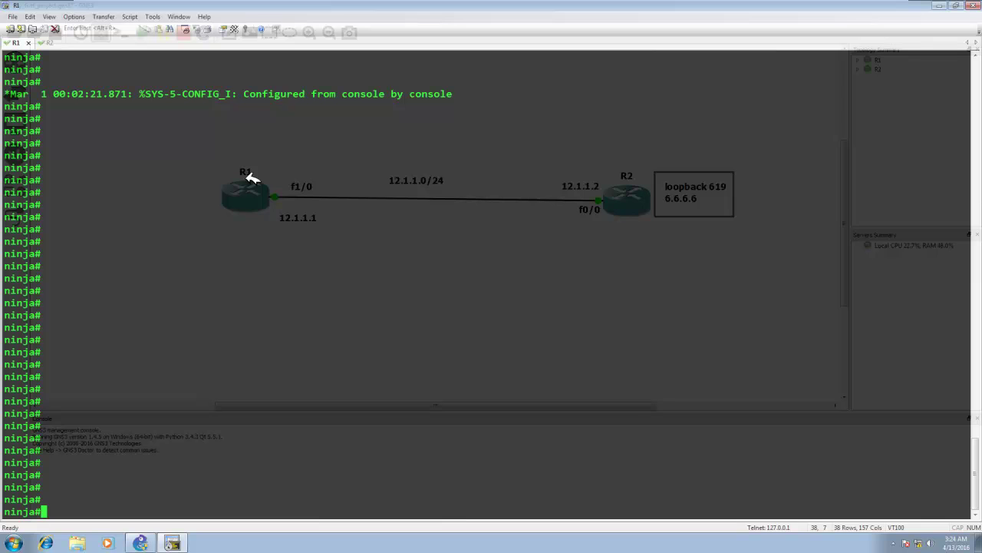
Save the ninja router's configuration with the write command and highlight that command in the console output.
{"action": "type", "text": "write"}
{"action": "key", "text": "Return"}
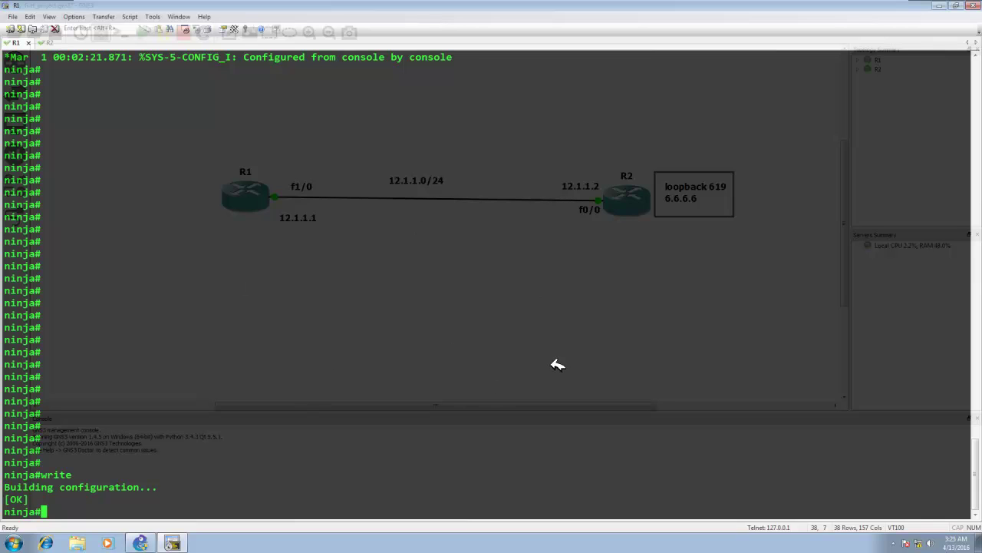
{"action": "left_click_drag", "start_coordinate": [98, 473], "coordinate": [51, 476]}
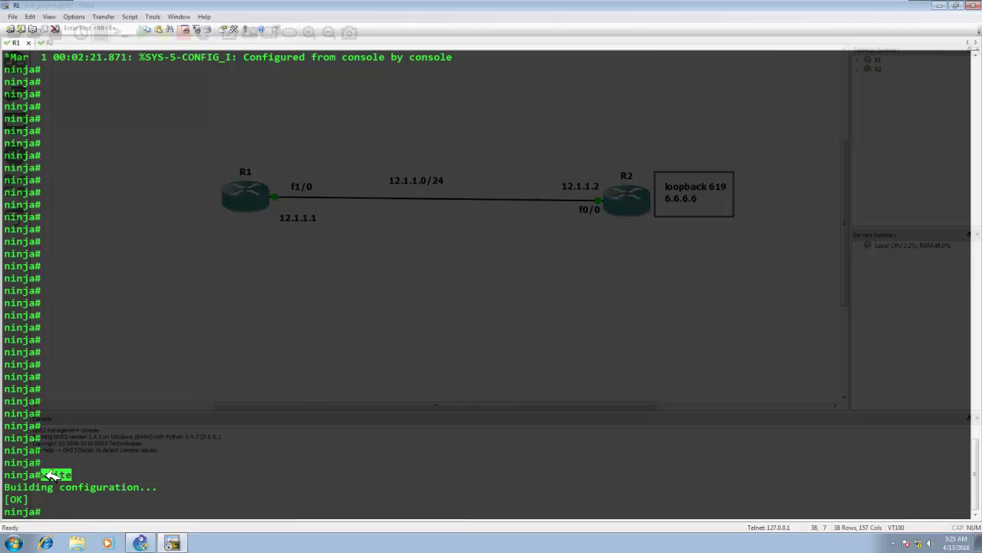
{"action": "key", "text": "Return"}
{"action": "key", "text": "Return"}
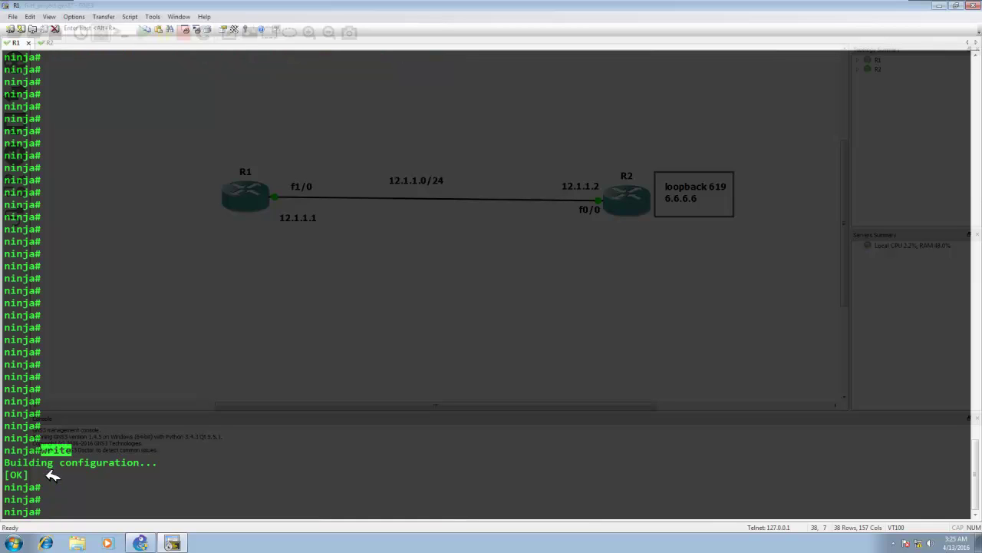
Save the configuration again with copy running-config startup-config, accepting the default destination filename.
{"action": "type", "text": "copy runnin"}
{"action": "key", "text": "Tab"}
{"action": "type", "text": "st"}
{"action": "key", "text": "Tab"}
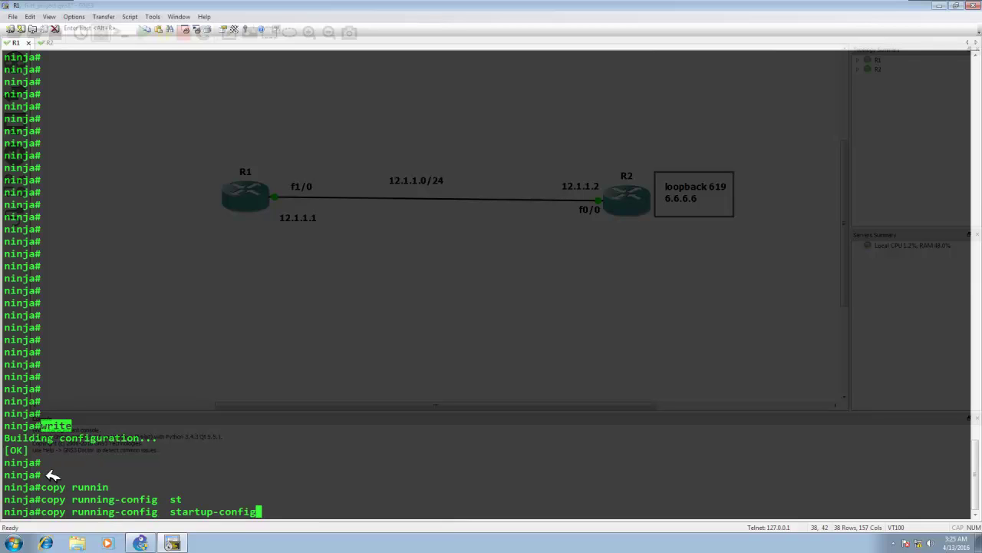
{"action": "key", "text": "Return"}
{"action": "key", "text": "Return"}
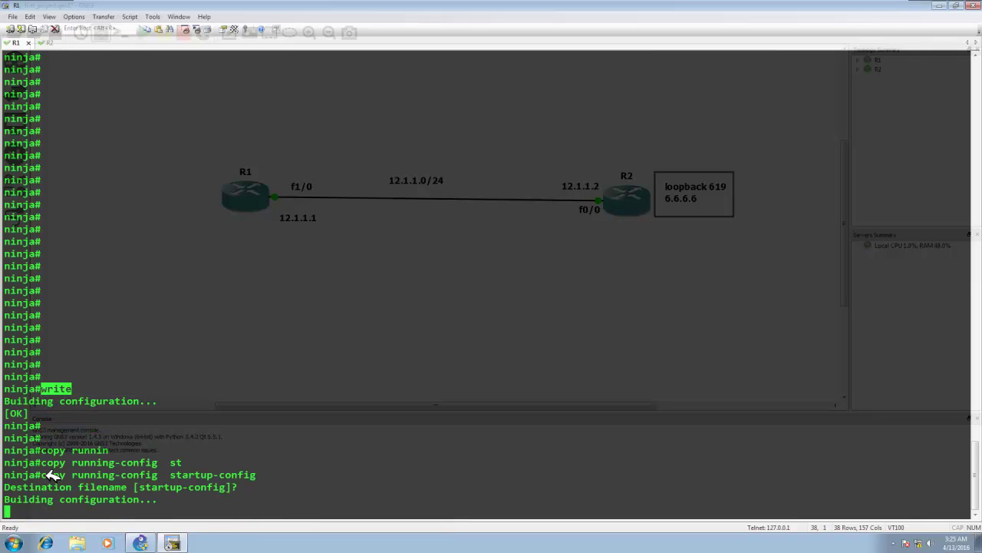
{"action": "key", "text": "Return"}
{"action": "key", "text": "Return"}
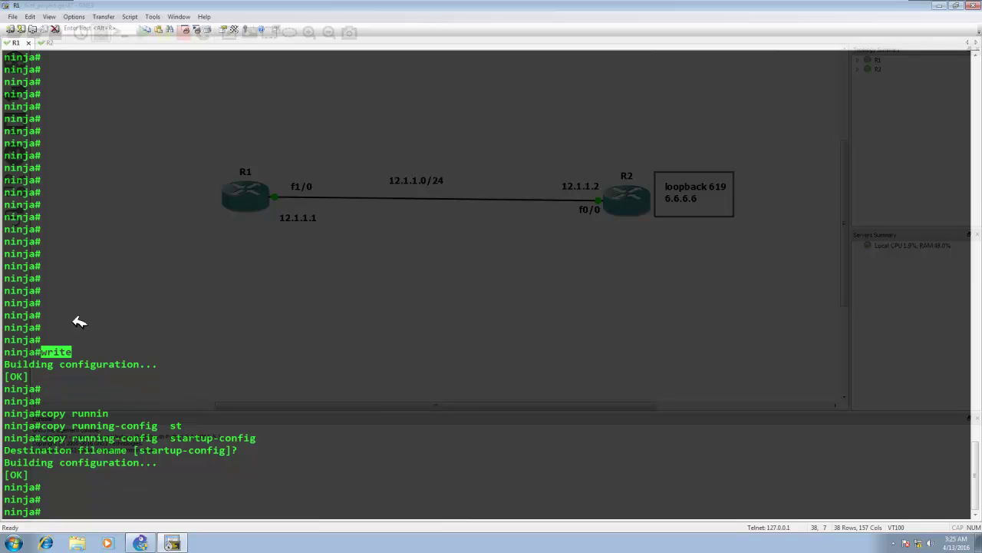
Discard the unfinished write command and enter the save command as the comment line !write instead.
{"action": "type", "text": "write"}
{"action": "key", "text": "BackSpace"}
{"action": "key", "text": "BackSpace"}
{"action": "key", "text": "BackSpace"}
{"action": "key", "text": "Return"}
{"action": "key", "text": "Return"}
{"action": "key", "text": "Return"}
{"action": "key", "text": "Return"}
{"action": "type", "text": "!"}
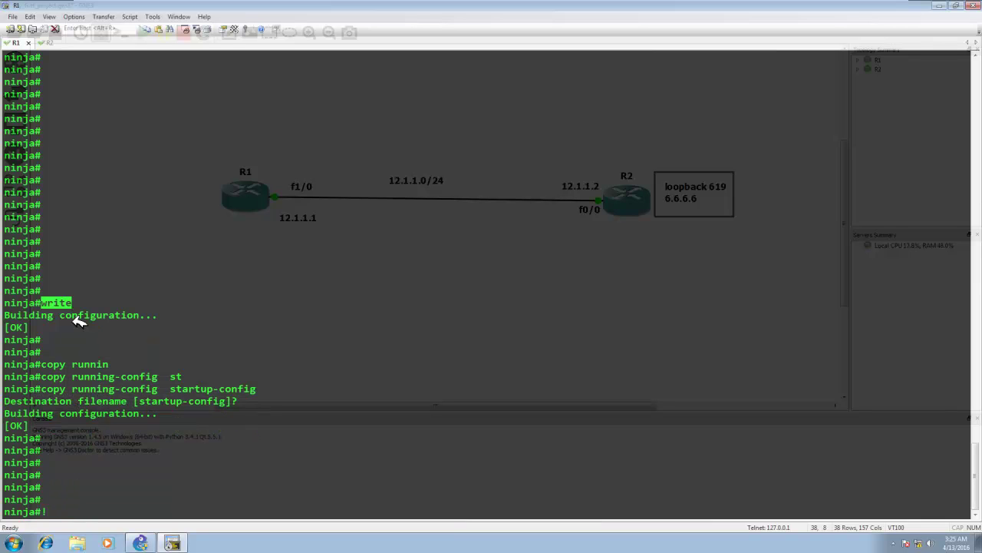
{"action": "type", "text": "write"}
{"action": "key", "text": "Return"}
{"action": "key", "text": "Return"}
{"action": "key", "text": "Return"}
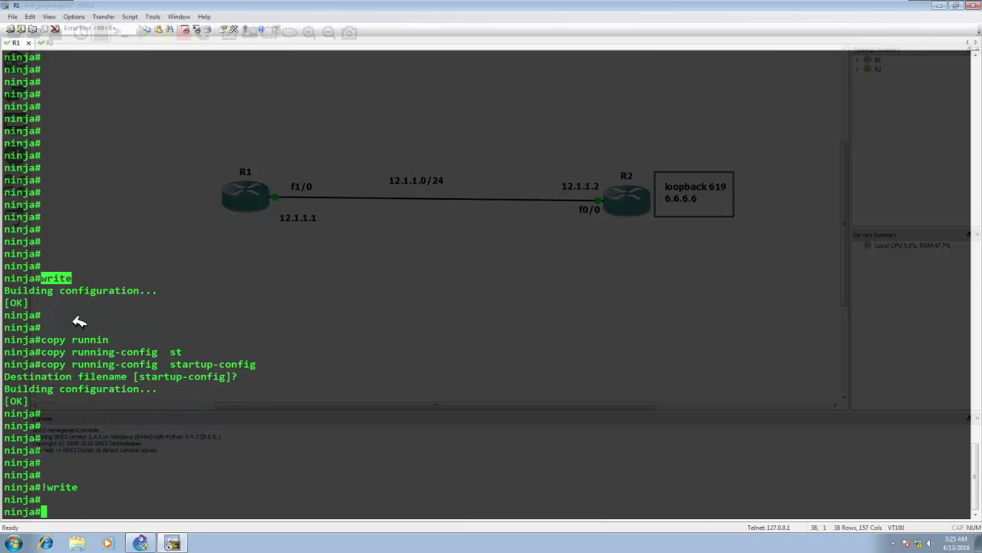
Enter the comment lines !wr and !copy run start as alternative save commands, and highlight wr.
{"action": "type", "text": "!wr"}
{"action": "key", "text": "Return"}
{"action": "key", "text": "Return"}
{"action": "key", "text": "Return"}
{"action": "key", "text": "Return"}
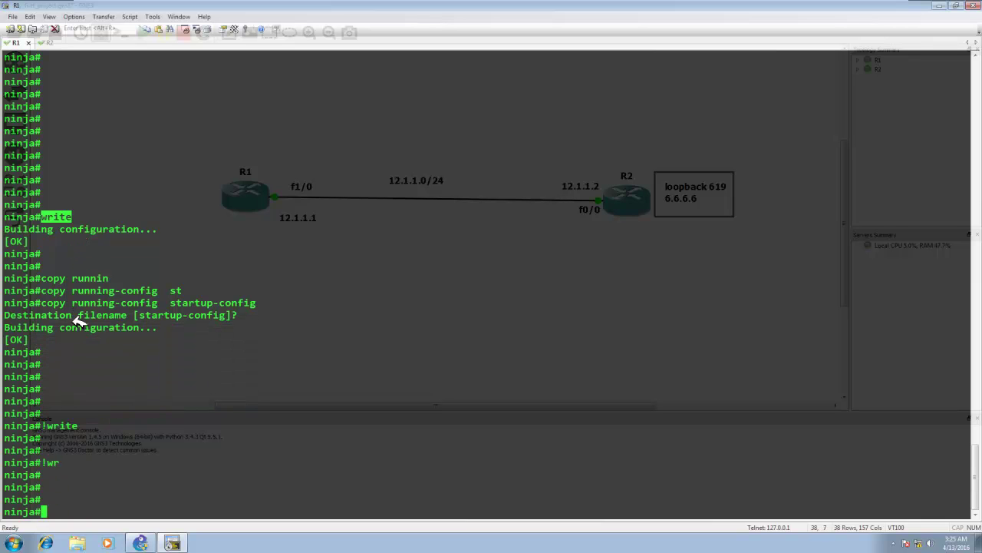
{"action": "type", "text": "!copy run start"}
{"action": "key", "text": "Return"}
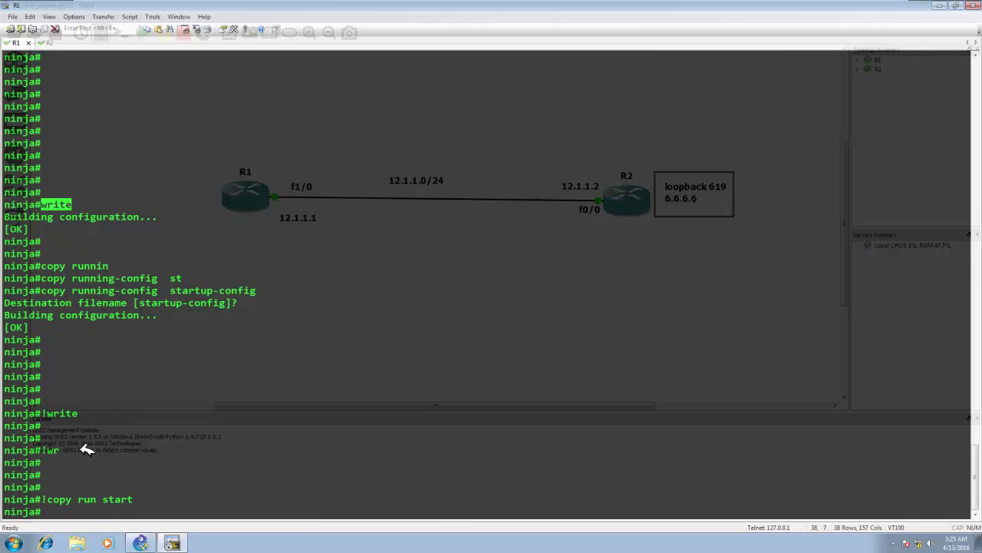
{"action": "left_click_drag", "start_coordinate": [84, 449], "coordinate": [48, 449]}
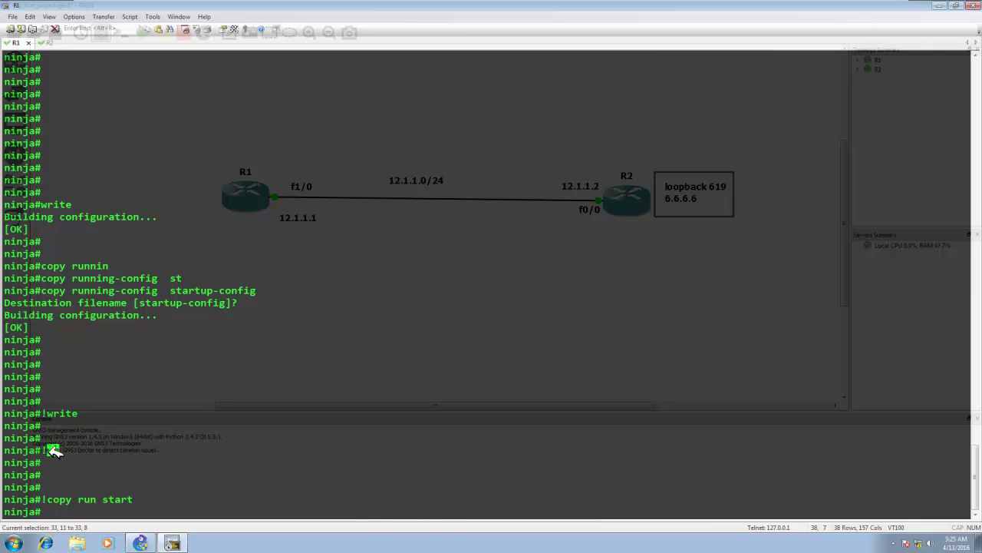
Switch to R2's console and push the old interface listing out of view with blank prompt lines.
{"action": "left_click", "coordinate": [50, 42]}
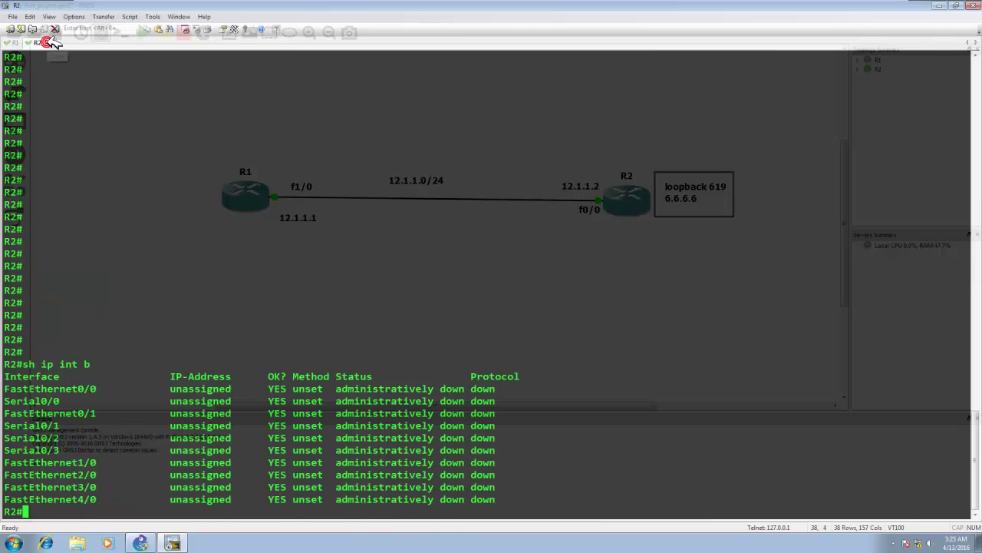
{"action": "key", "text": "Return"}
{"action": "key", "text": "Return"}
{"action": "key", "text": "Return"}
{"action": "key", "text": "Return"}
{"action": "key", "text": "Return"}
{"action": "key", "text": "Return"}
{"action": "key", "text": "Return"}
{"action": "key", "text": "Return"}
{"action": "key", "text": "Return"}
{"action": "key", "text": "Return"}
{"action": "key", "text": "Return"}
{"action": "key", "text": "Return"}
{"action": "key", "text": "Return"}
{"action": "key", "text": "Return"}
{"action": "key", "text": "Return"}
{"action": "key", "text": "Return"}
{"action": "key", "text": "Return"}
{"action": "key", "text": "Return"}
{"action": "key", "text": "Return"}
{"action": "key", "text": "Return"}
Assign 12.1.1.2 with mask 255.255.255.0 to R2's f0/0 interface and enable it with no shut.
{"action": "type", "text": "conf t"}
{"action": "key", "text": "Return"}
{"action": "type", "text": "int f0/0"}
{"action": "key", "text": "Return"}
{"action": "type", "text": "ip "}
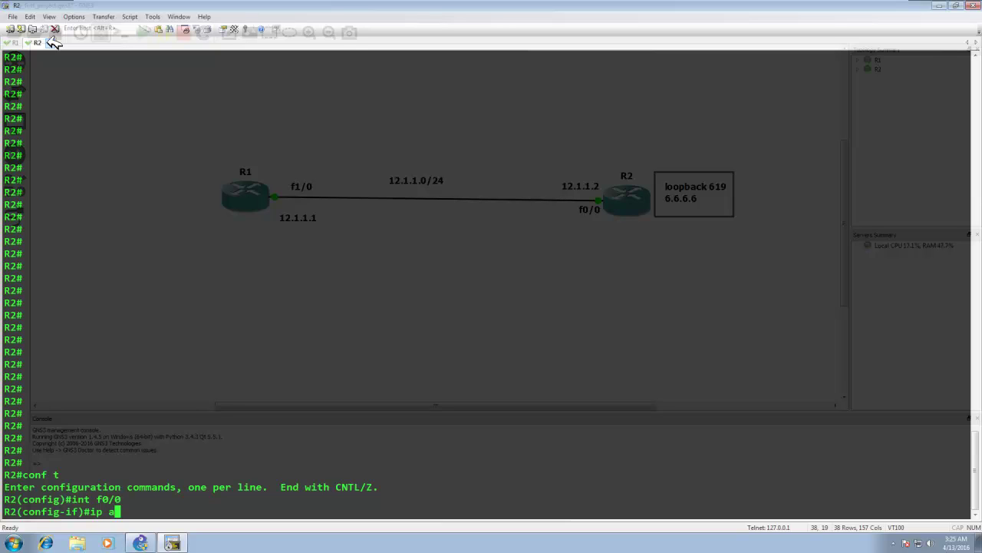
{"action": "type", "text": "add r12.1.1.2 255.255.255.0"}
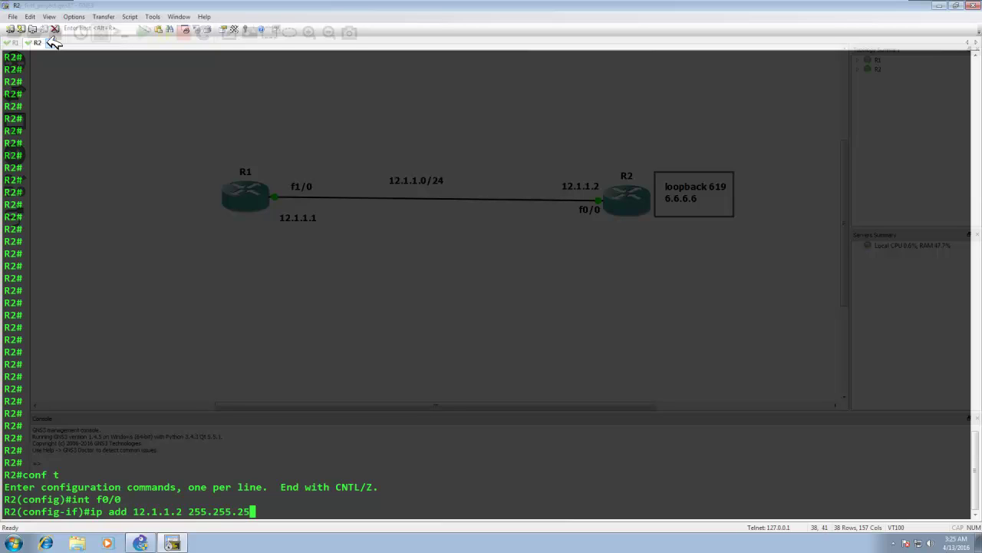
{"action": "key", "text": "Return"}
{"action": "type", "text": "no shut"}
{"action": "key", "text": "Return"}
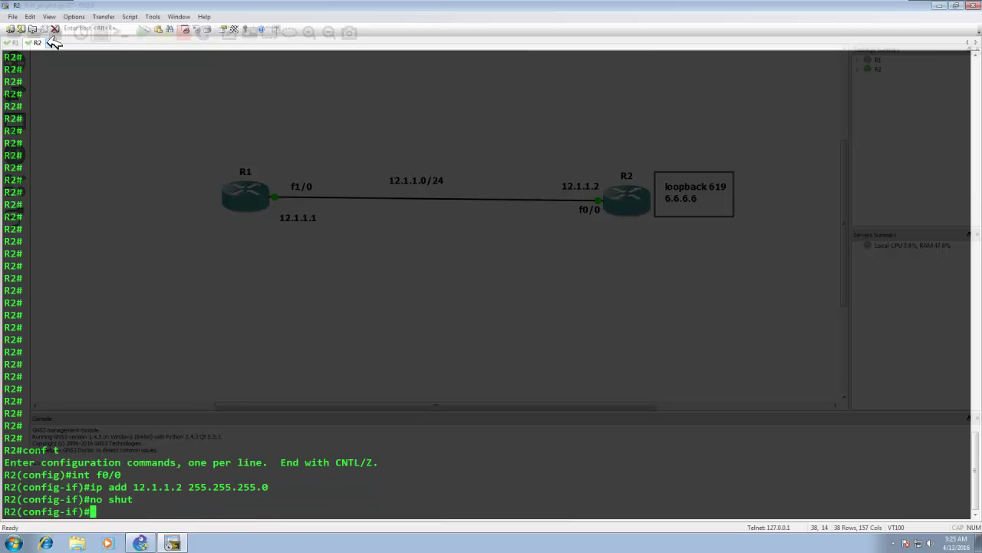
Exit the f0/0 interface configuration, enter interface loopback 619 and begin its ip address command.
{"action": "type", "text": "exit"}
{"action": "key", "text": "Return"}
{"action": "key", "text": "Return"}
{"action": "key", "text": "Return"}
{"action": "key", "text": "Return"}
{"action": "key", "text": "Return"}
{"action": "key", "text": "Return"}
{"action": "key", "text": "Return"}
{"action": "key", "text": "Return"}
{"action": "key", "text": "Return"}
{"action": "key", "text": "Return"}
{"action": "key", "text": "Return"}
{"action": "key", "text": "Return"}
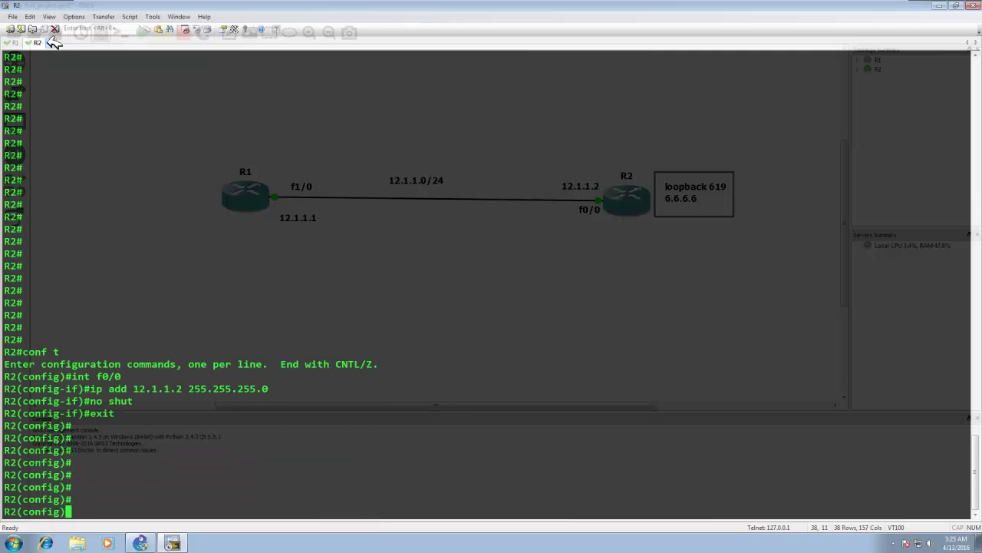
{"action": "type", "text": "int loo"}
{"action": "key", "text": "Tab"}
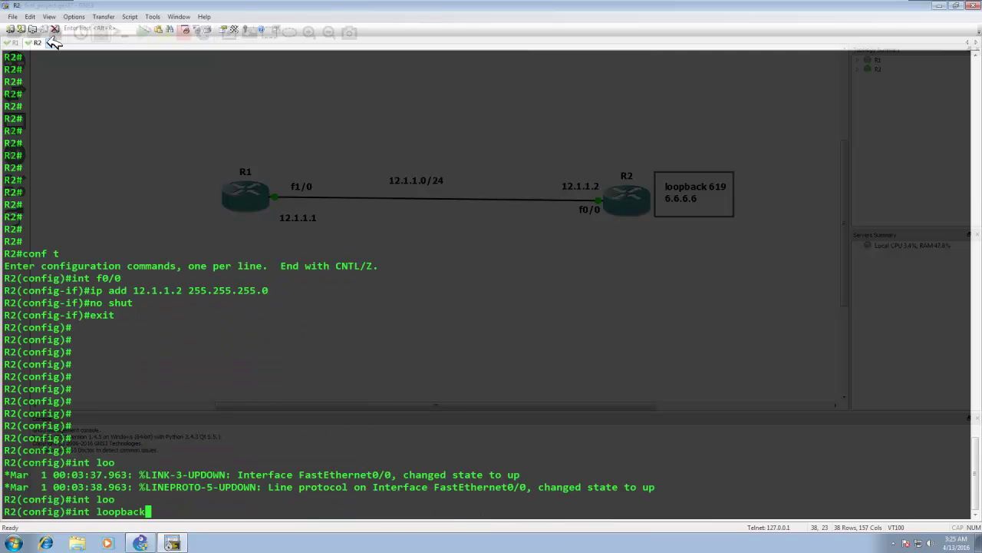
{"action": "key", "text": "Tab"}
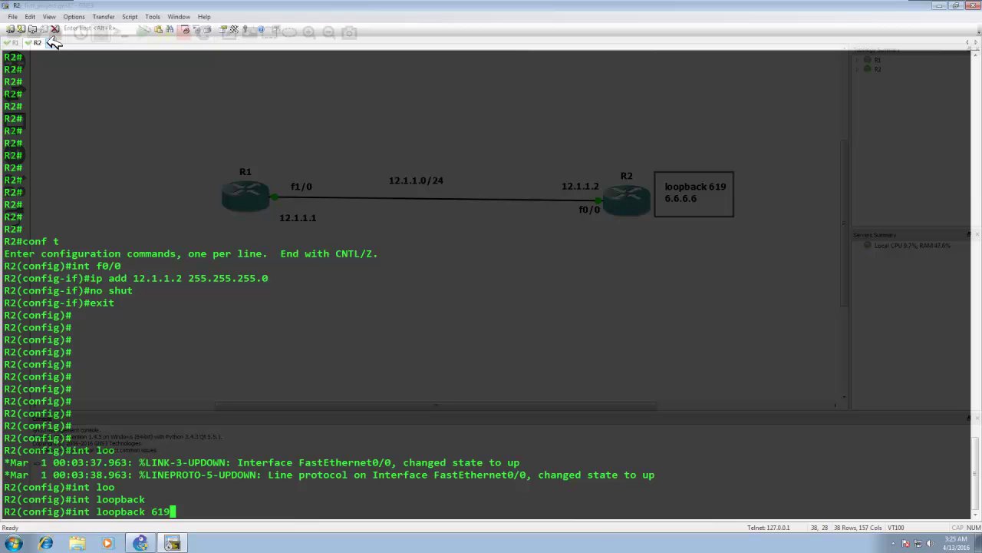
{"action": "key", "text": "Return"}
{"action": "key", "text": "Return"}
{"action": "type", "text": "ip address"}
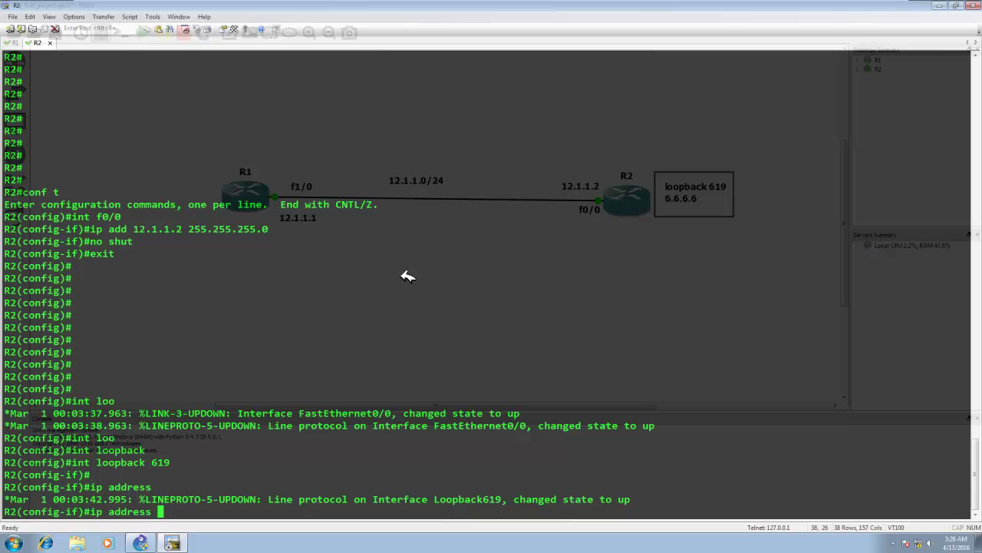
{"action": "left_click", "coordinate": [939, 5]}
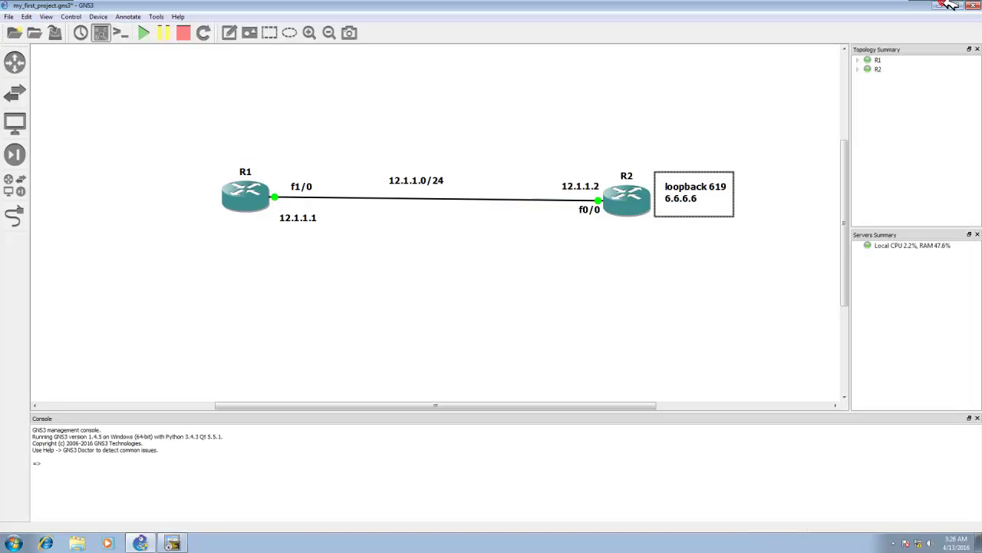
{"action": "left_click", "coordinate": [944, 5]}
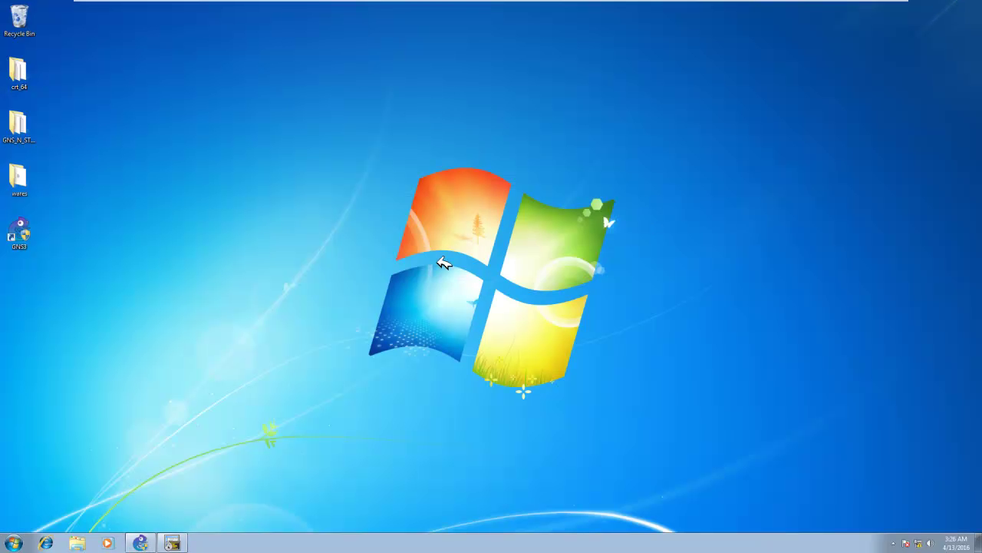
{"action": "right_click", "coordinate": [698, 195]}
{"action": "left_click", "coordinate": [737, 229]}
{"action": "left_click", "coordinate": [171, 542]}
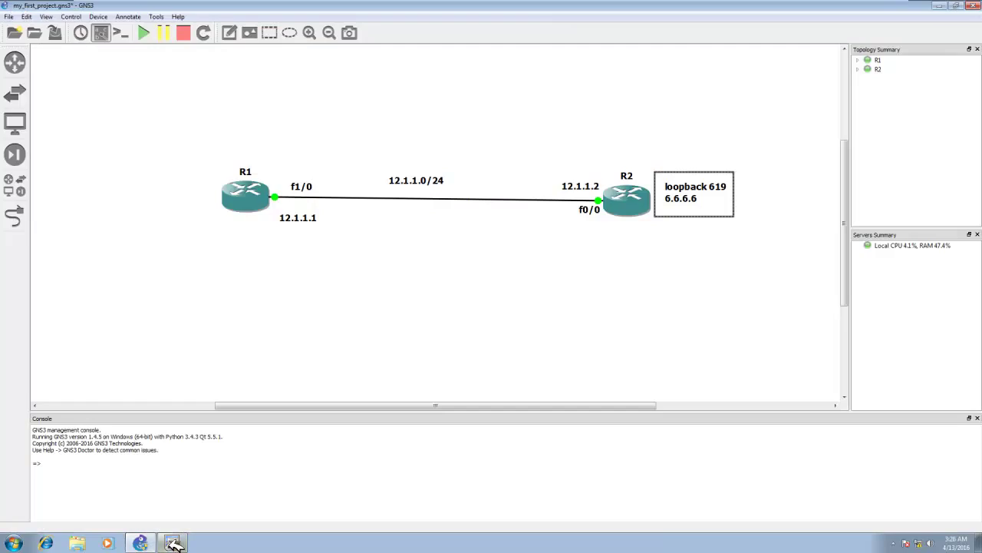
Assign 6.6.6.6 with mask 255.255.255.0 to loopback 619 on R2 and return to privileged mode without entering no shut.
{"action": "key", "text": "Return"}
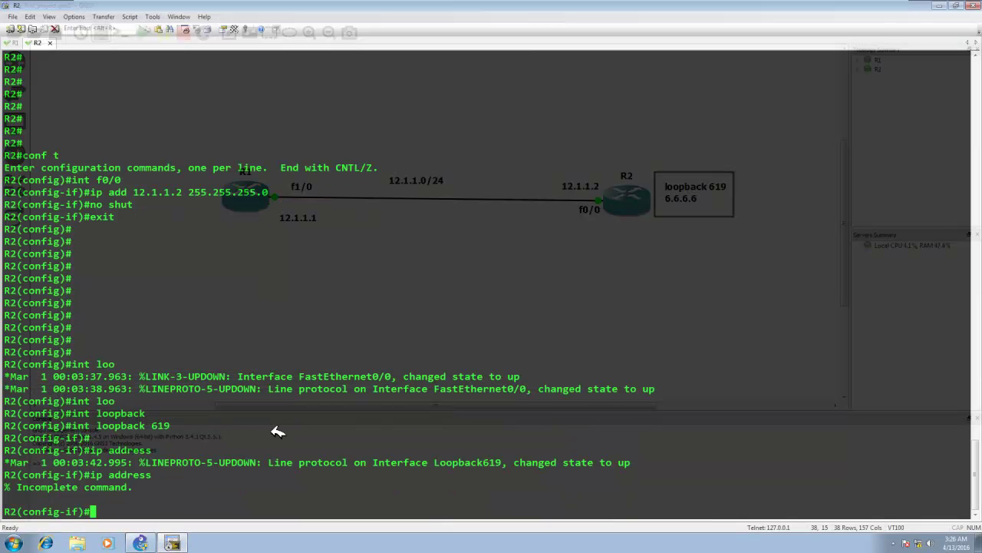
{"action": "key", "text": "Up"}
{"action": "type", "text": "6.6.6.6 255.255.255"}
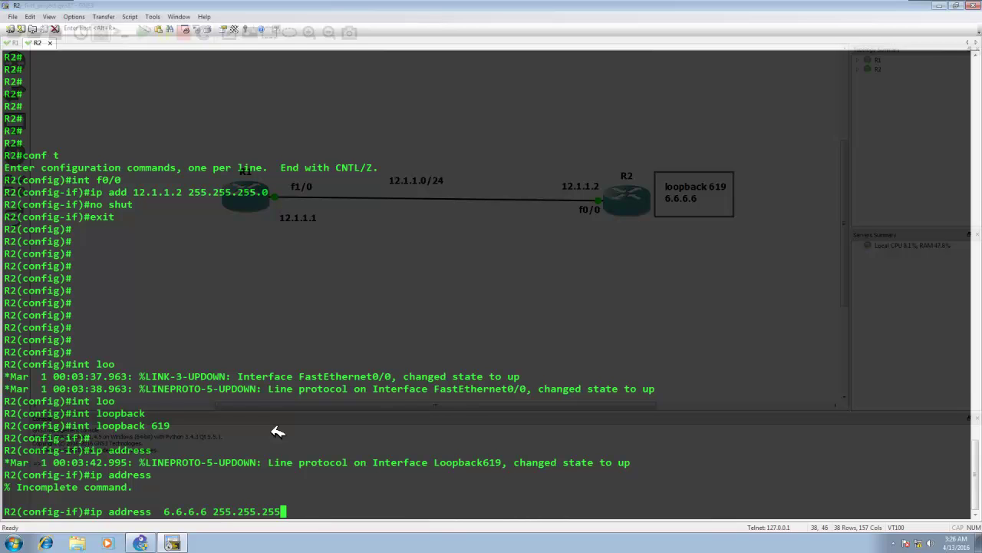
{"action": "type", "text": ".0"}
{"action": "key", "text": "Return"}
{"action": "type", "text": "no shut"}
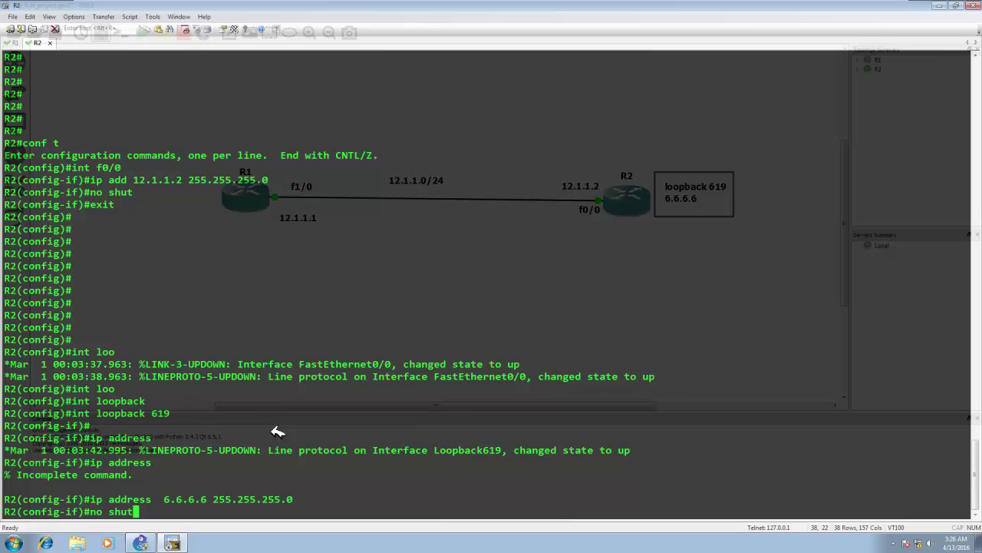
{"action": "key", "text": "BackSpace"}
{"action": "key", "text": "BackSpace"}
{"action": "key", "text": "BackSpace"}
{"action": "key", "text": "BackSpace"}
{"action": "key", "text": "BackSpace"}
{"action": "key", "text": "BackSpace"}
{"action": "key", "text": "ctrl+z"}
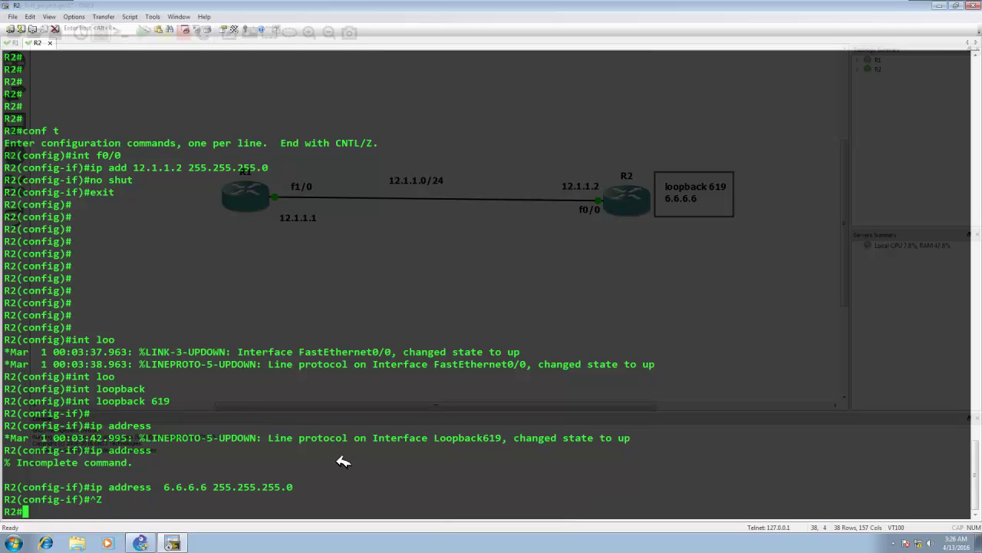
List R2's interfaces with show ip int b to check their addresses and status.
{"action": "key", "text": "Return"}
{"action": "key", "text": "Return"}
{"action": "key", "text": "Return"}
{"action": "key", "text": "Return"}
{"action": "type", "text": "show ip int b"}
{"action": "key", "text": "Return"}
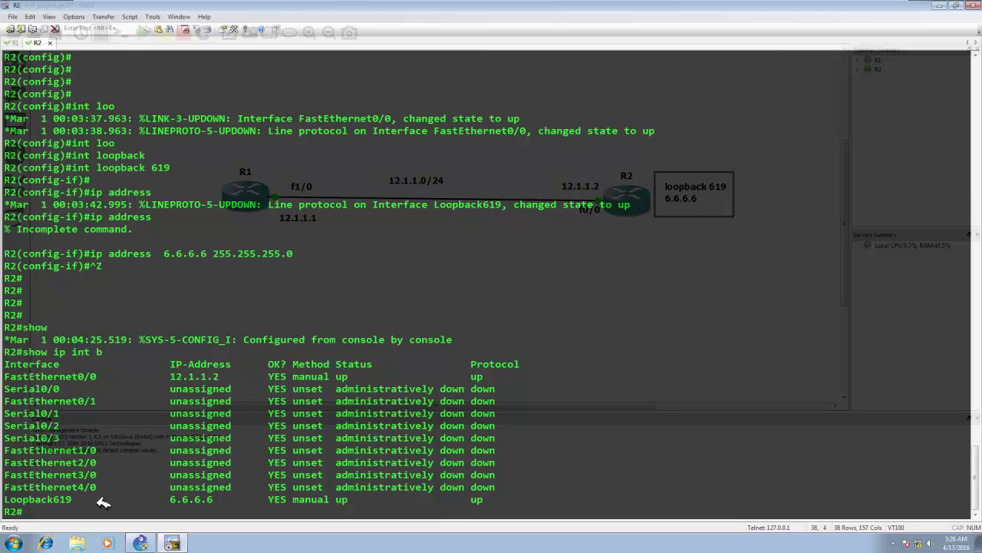
Set R2's hostname to samurai in global configuration mode and return to privileged mode.
{"action": "type", "text": "config t"}
{"action": "key", "text": "Return"}
{"action": "key", "text": "Return"}
{"action": "key", "text": "Return"}
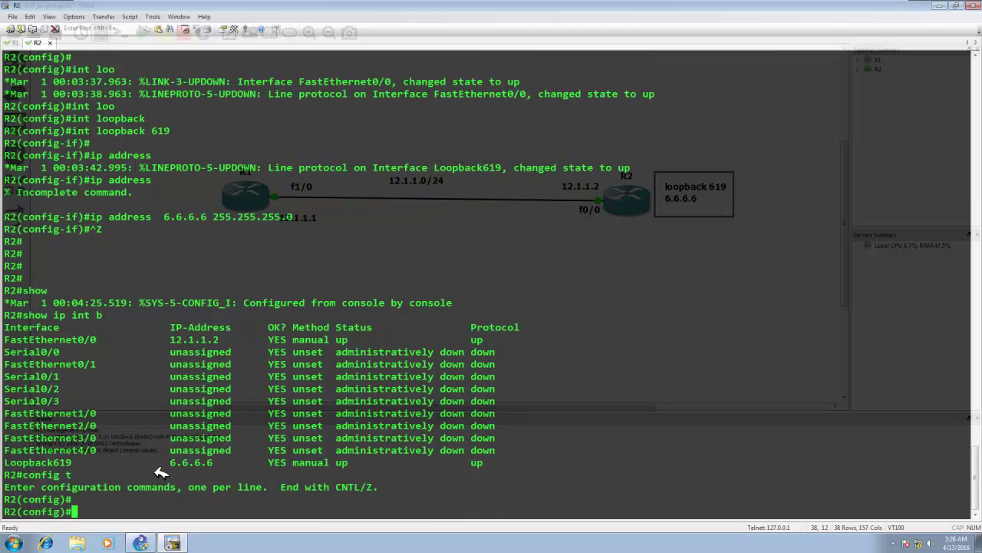
{"action": "type", "text": "hostname"}
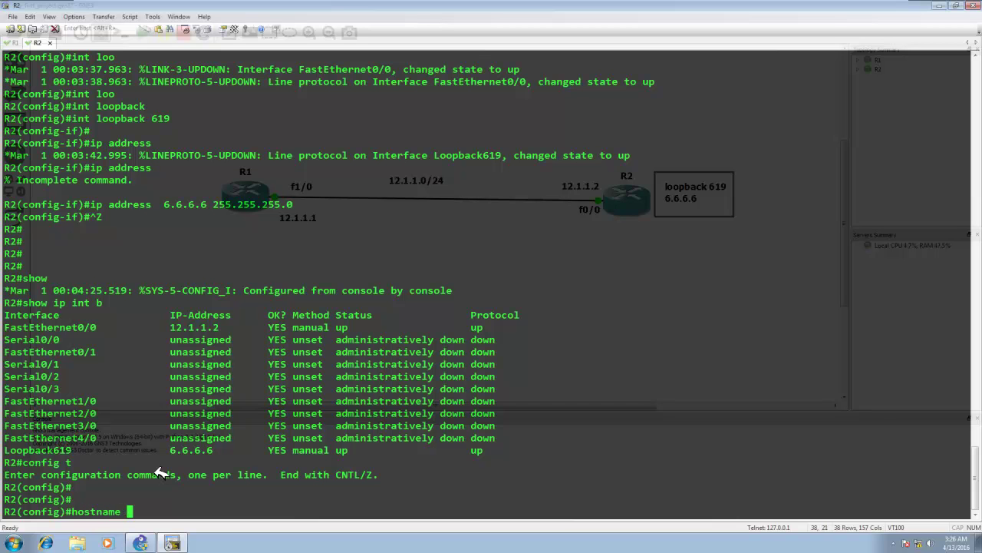
{"action": "type", "text": " samurai"}
{"action": "key", "text": "Return"}
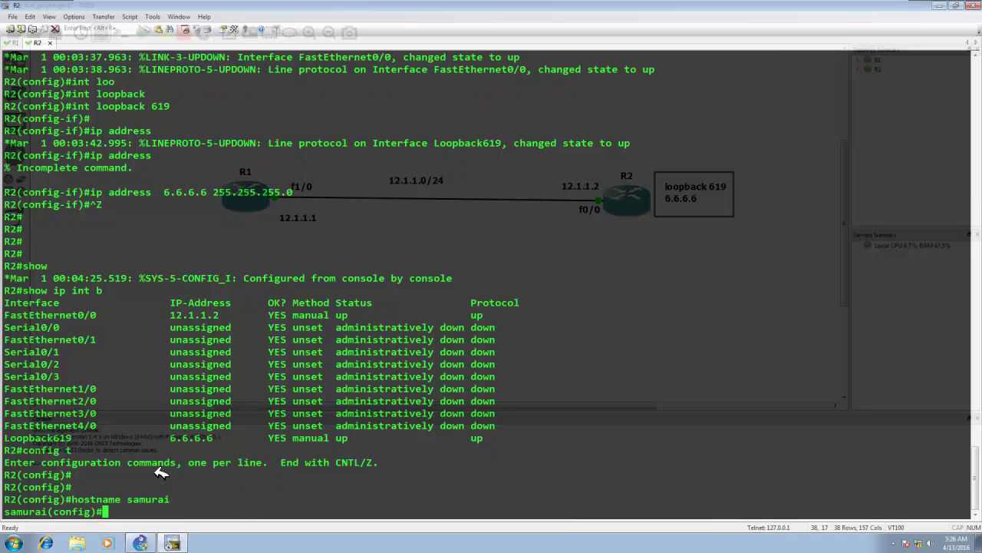
{"action": "key", "text": "ctrl+z"}
Move past the old output with blank prompt lines and save the samurai router's configuration with write.
{"action": "key", "text": "Return"}
{"action": "key", "text": "Return"}
{"action": "key", "text": "Return"}
{"action": "key", "text": "Return"}
{"action": "key", "text": "Return"}
{"action": "key", "text": "Return"}
{"action": "key", "text": "Return"}
{"action": "key", "text": "Return"}
{"action": "key", "text": "Return"}
{"action": "key", "text": "Return"}
{"action": "key", "text": "Return"}
{"action": "key", "text": "Return"}
{"action": "key", "text": "Return"}
{"action": "key", "text": "Return"}
{"action": "key", "text": "Return"}
{"action": "key", "text": "Return"}
{"action": "key", "text": "Return"}
{"action": "key", "text": "Return"}
{"action": "key", "text": "Return"}
{"action": "key", "text": "Return"}
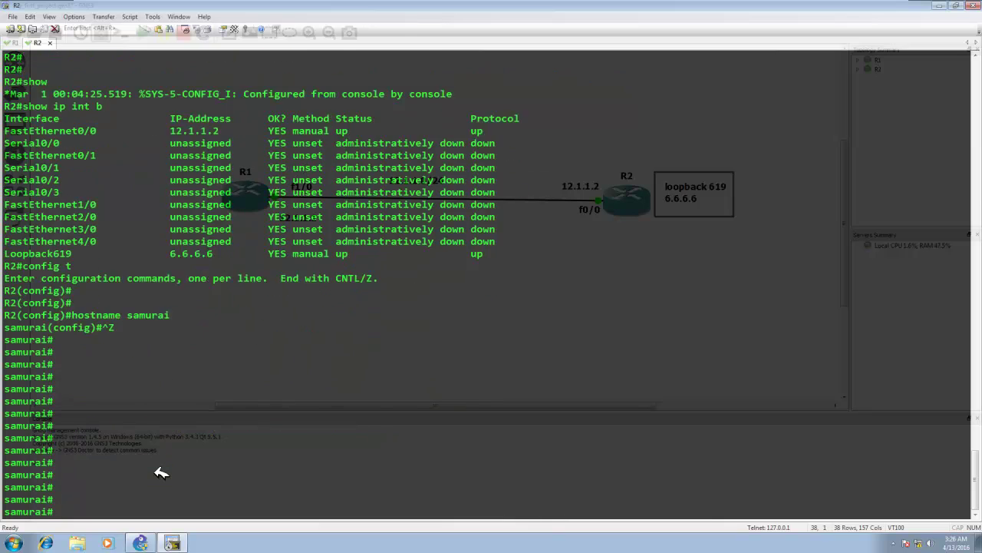
{"action": "key", "text": "Return"}
{"action": "key", "text": "Return"}
{"action": "key", "text": "Return"}
{"action": "key", "text": "Return"}
{"action": "key", "text": "Return"}
{"action": "key", "text": "Return"}
{"action": "key", "text": "Return"}
{"action": "key", "text": "Return"}
{"action": "key", "text": "Return"}
{"action": "key", "text": "Return"}
{"action": "key", "text": "Return"}
{"action": "key", "text": "Return"}
{"action": "key", "text": "Return"}
{"action": "key", "text": "Return"}
{"action": "key", "text": "Return"}
{"action": "key", "text": "Return"}
{"action": "key", "text": "Return"}
{"action": "key", "text": "Return"}
{"action": "key", "text": "Return"}
{"action": "key", "text": "Return"}
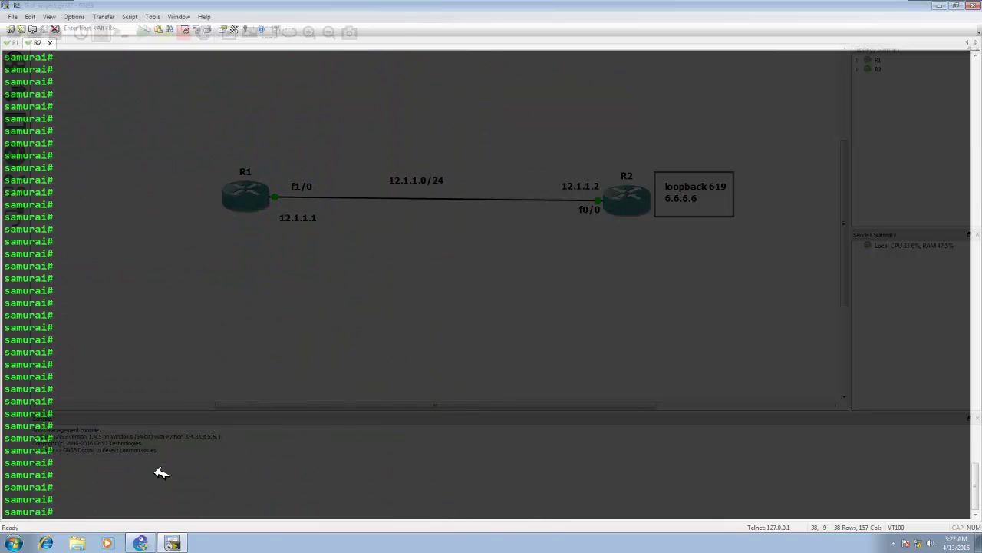
{"action": "type", "text": "write"}
{"action": "key", "text": "Return"}
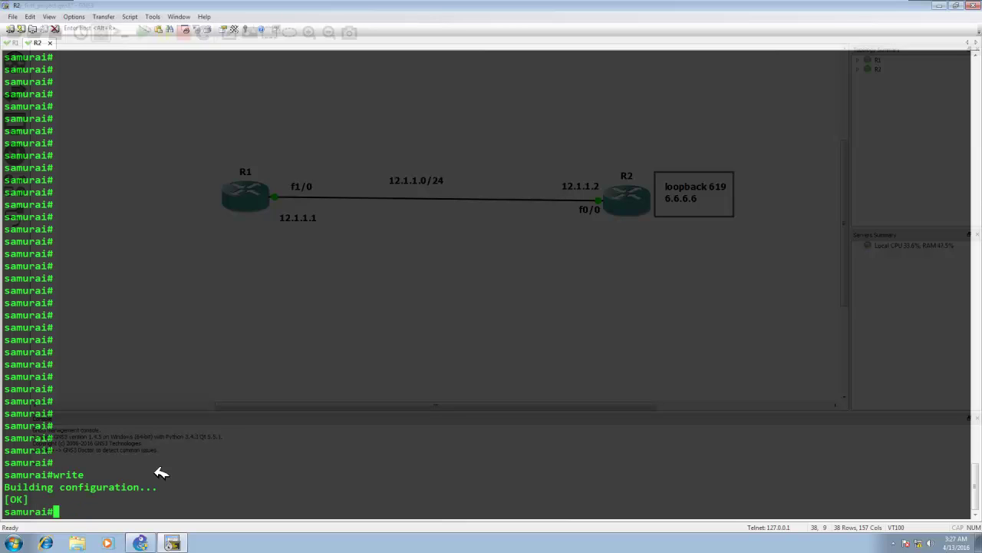
Check both router consoles, close SecureCRT and confirm disconnecting from all sessions.
{"action": "left_click", "coordinate": [15, 43]}
{"action": "left_click", "coordinate": [52, 43]}
{"action": "left_click", "coordinate": [975, 6]}
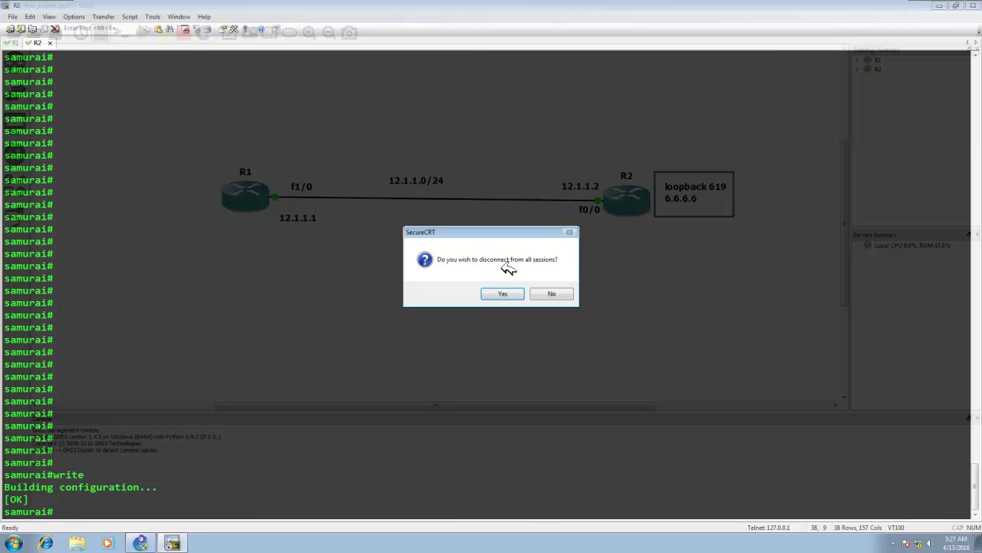
{"action": "left_click", "coordinate": [501, 291]}
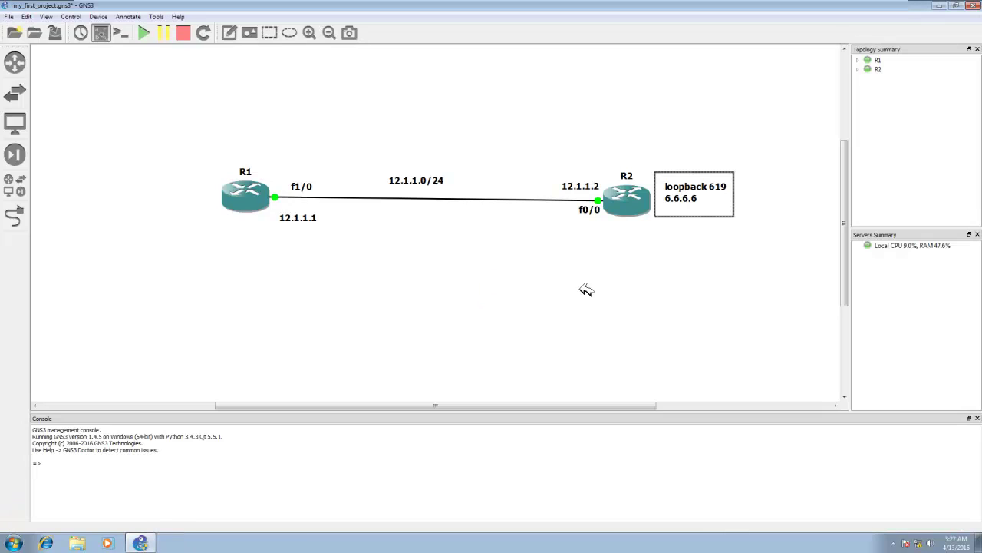
Stop all devices in the topology and save the project my_first_project.
{"action": "left_click", "coordinate": [184, 33]}
{"action": "left_click", "coordinate": [8, 16]}
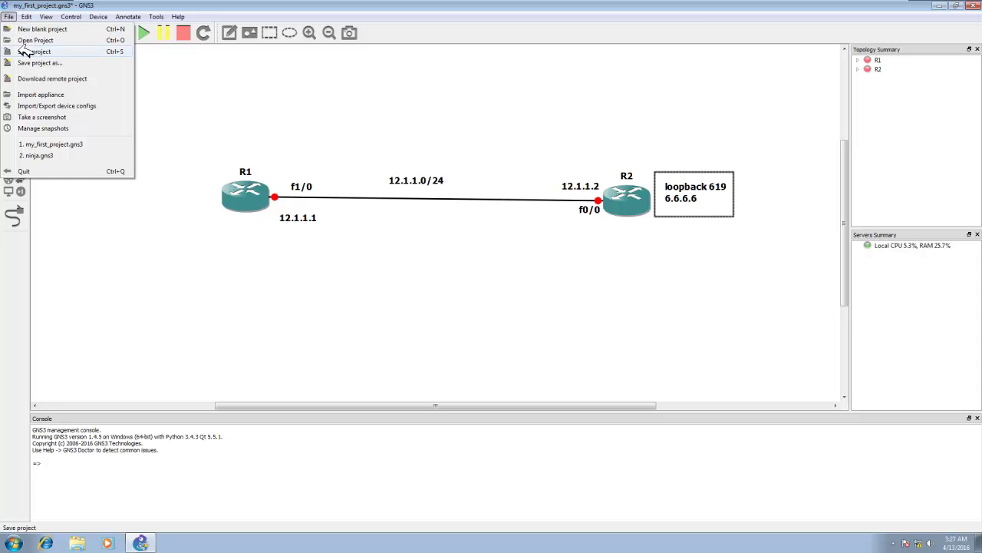
{"action": "left_click", "coordinate": [26, 51]}
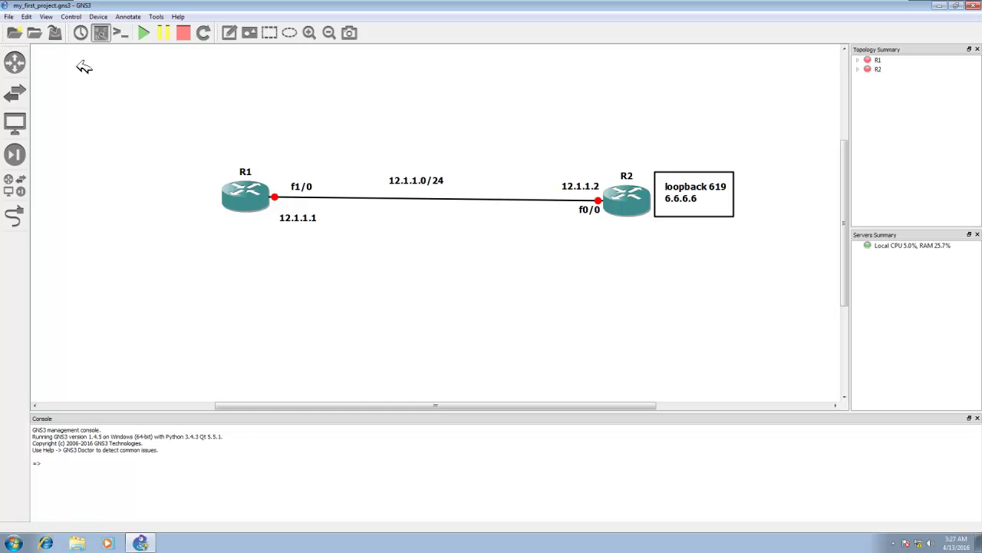
Quit GNS3, forcing the program closed while it waits for the local server.
{"action": "left_click", "coordinate": [8, 16]}
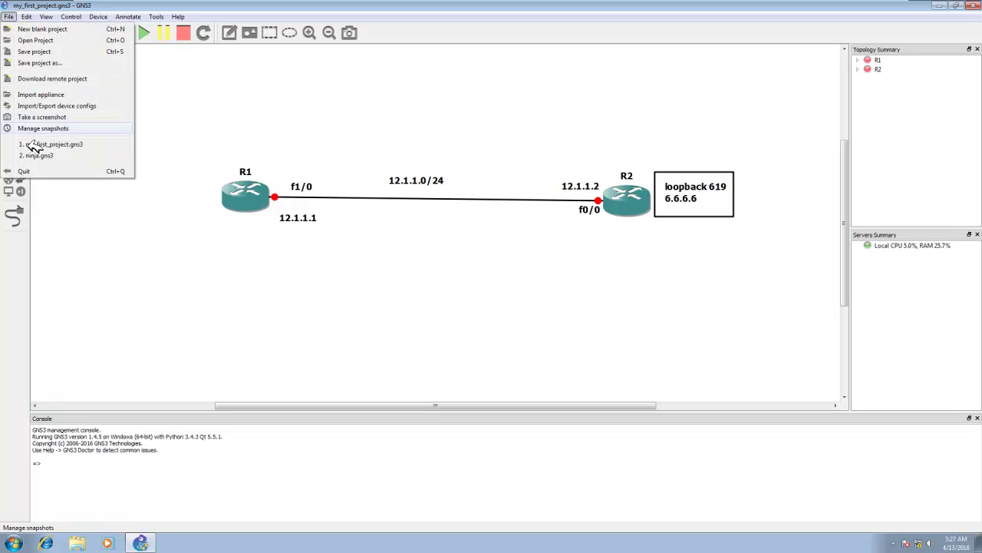
{"action": "left_click", "coordinate": [27, 171]}
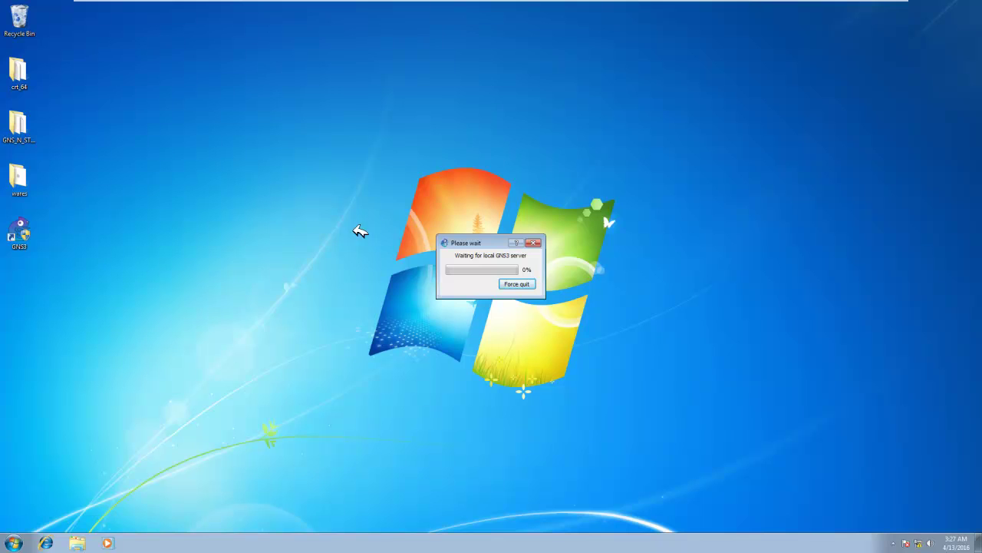
{"action": "right_click", "coordinate": [170, 221]}
{"action": "left_click", "coordinate": [193, 254]}
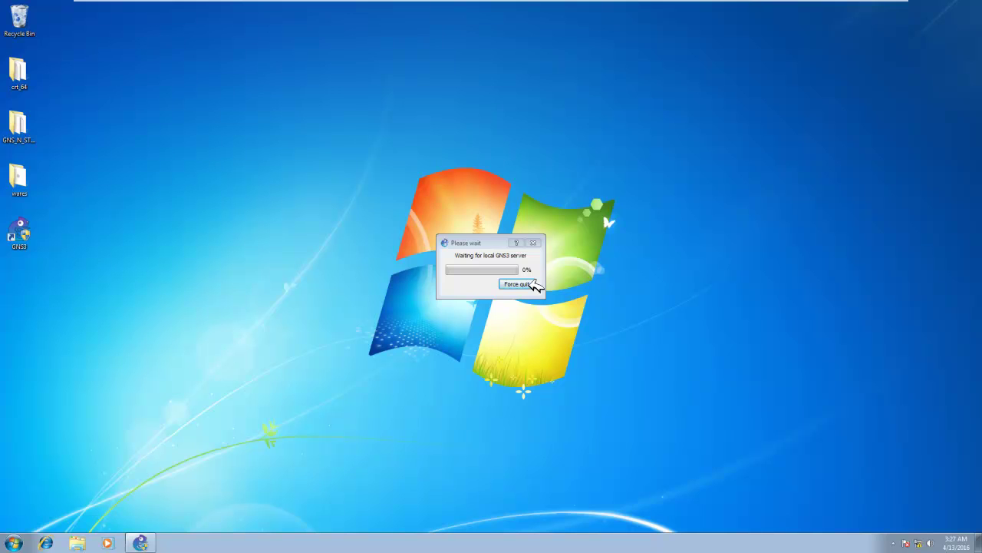
{"action": "left_click", "coordinate": [529, 284]}
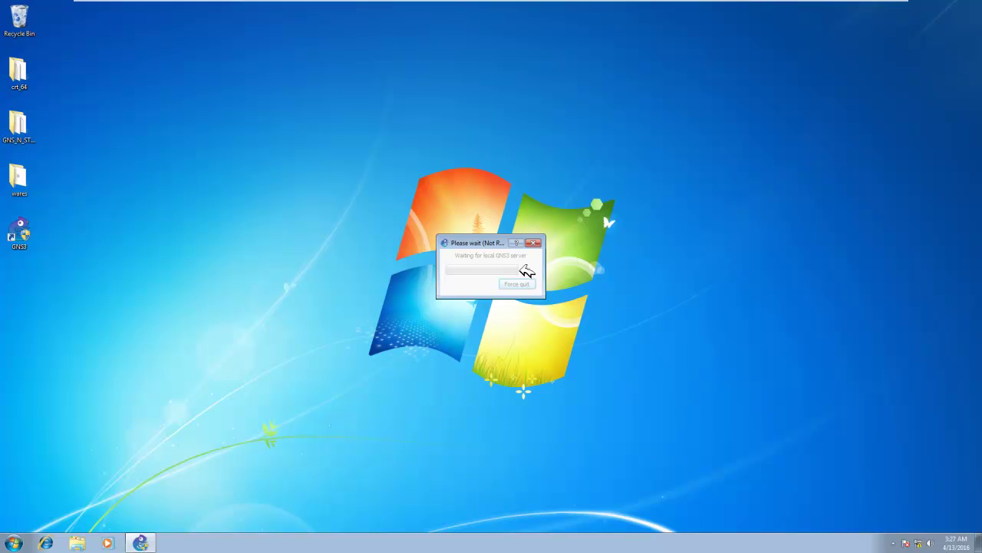
{"action": "left_click", "coordinate": [534, 244]}
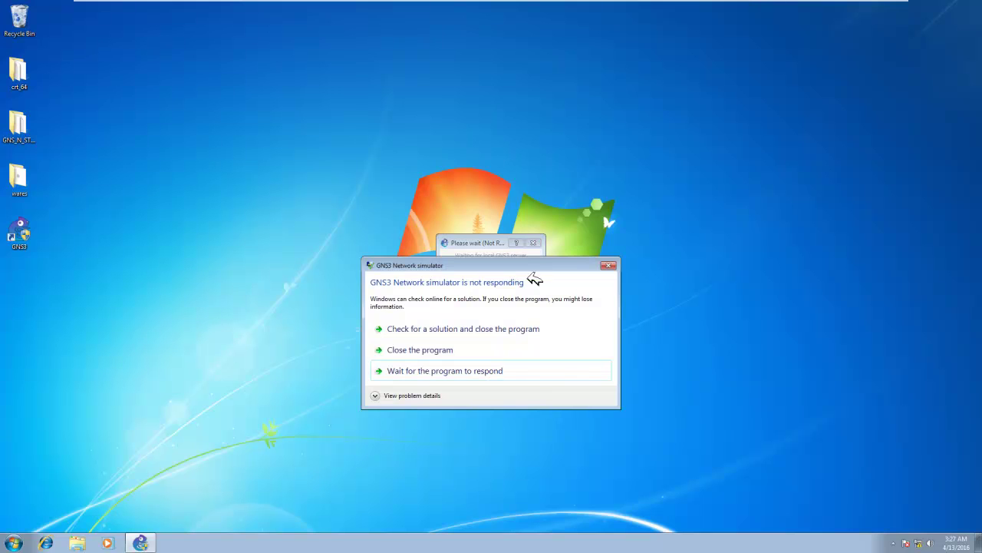
{"action": "left_click", "coordinate": [508, 346]}
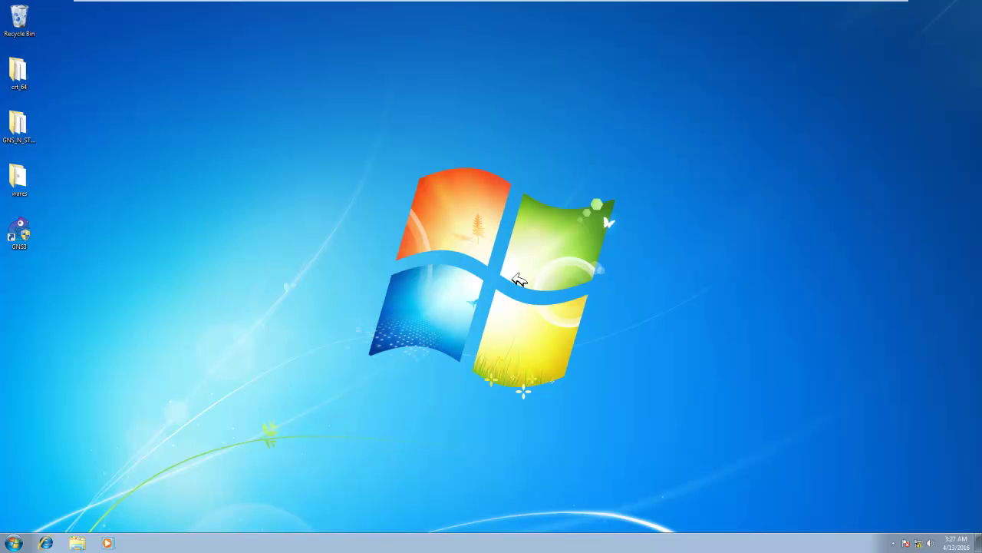
{"action": "right_click", "coordinate": [537, 244]}
{"action": "left_click", "coordinate": [549, 275]}
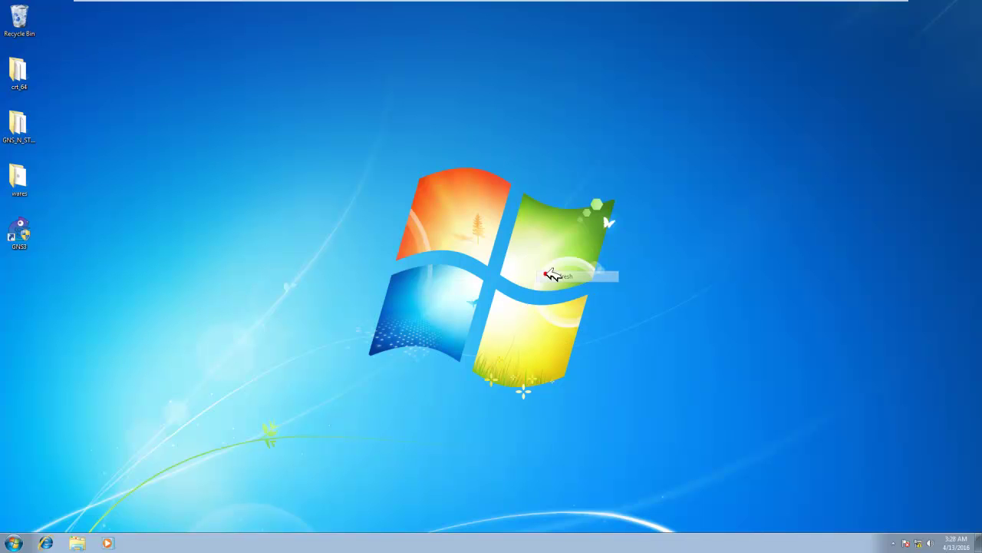
{"action": "right_click", "coordinate": [271, 221]}
{"action": "left_click", "coordinate": [303, 251]}
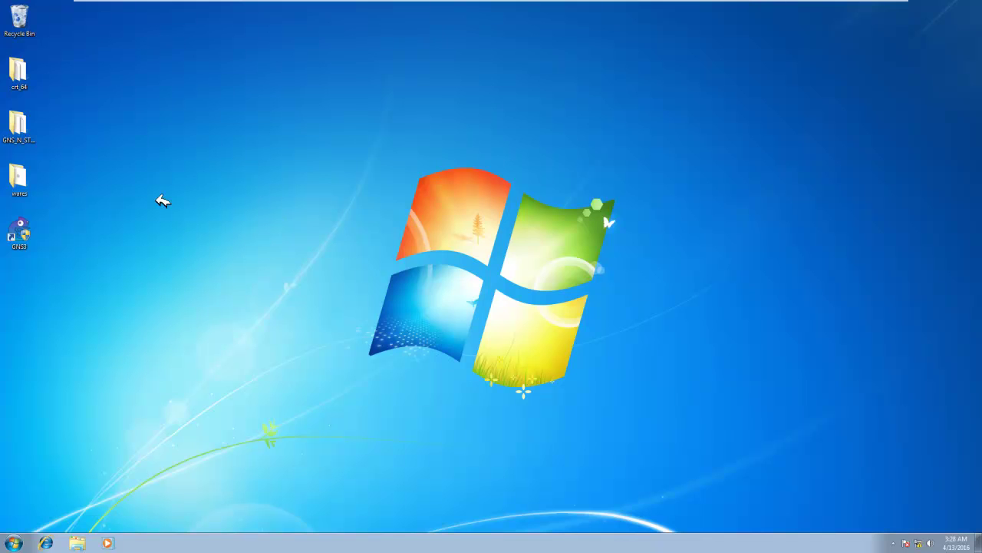
{"action": "left_click", "coordinate": [21, 230]}
{"action": "double_click", "coordinate": [22, 231]}
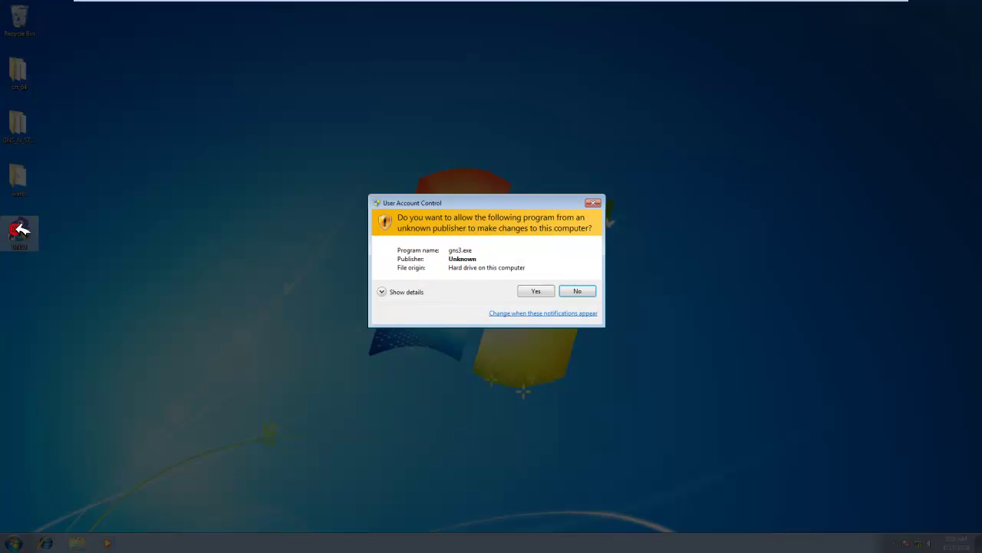
{"action": "left_click", "coordinate": [588, 292]}
{"action": "right_click", "coordinate": [589, 271]}
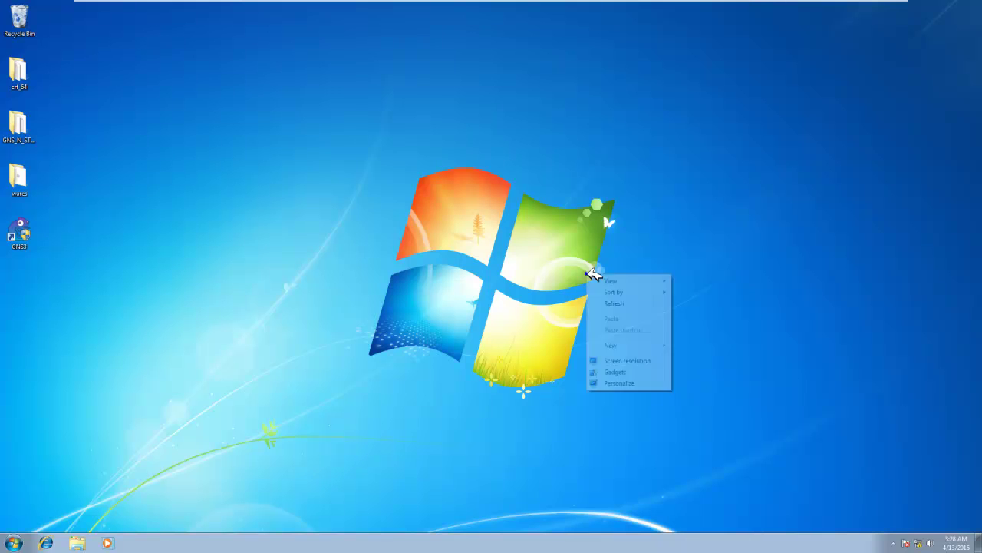
{"action": "left_click", "coordinate": [614, 303]}
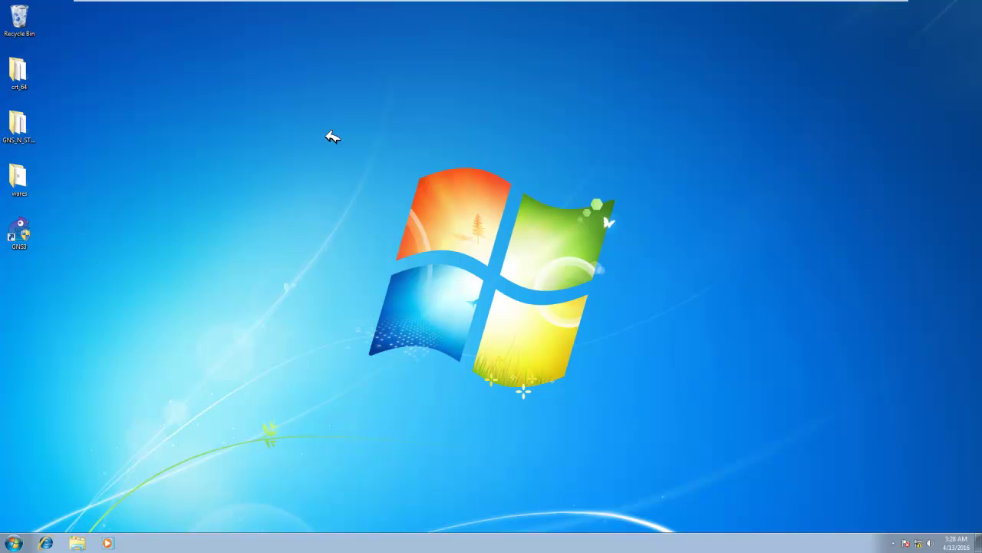
Browse to the my_first_project folder inside the user profile's GNS3 projects folder, examine the saved project file, and close the file window.
{"action": "left_click", "coordinate": [14, 543]}
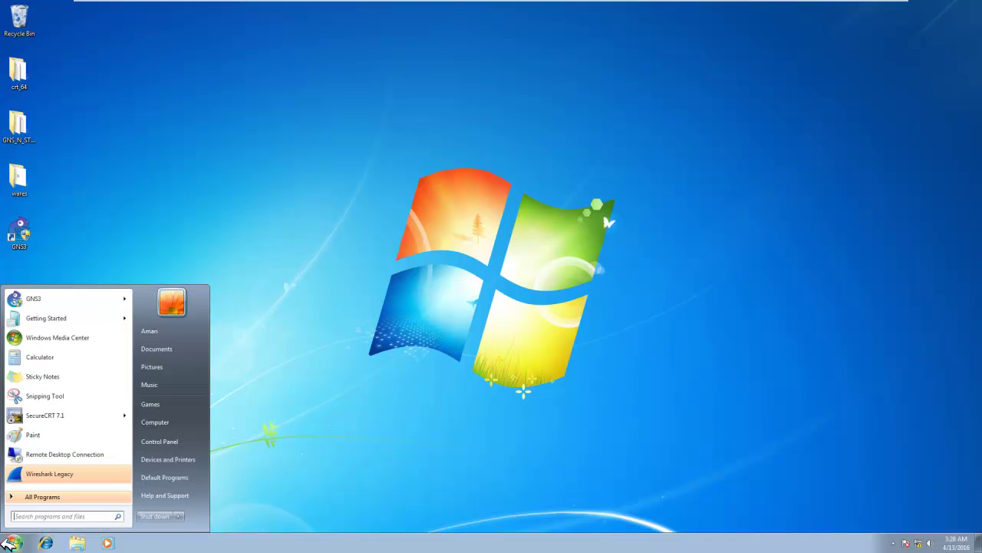
{"action": "left_click", "coordinate": [188, 421]}
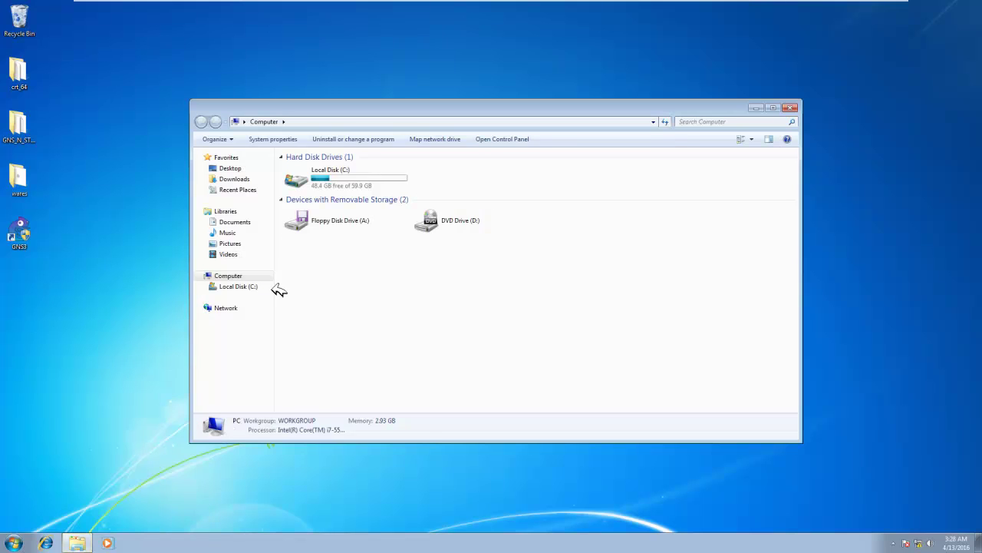
{"action": "double_click", "coordinate": [324, 182]}
{"action": "left_click", "coordinate": [324, 201]}
{"action": "double_click", "coordinate": [324, 201]}
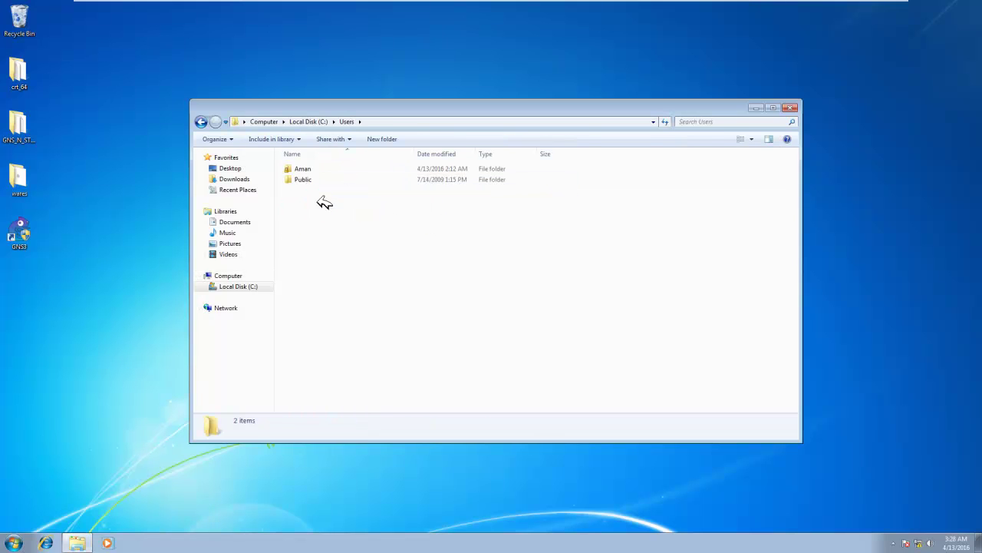
{"action": "double_click", "coordinate": [323, 170]}
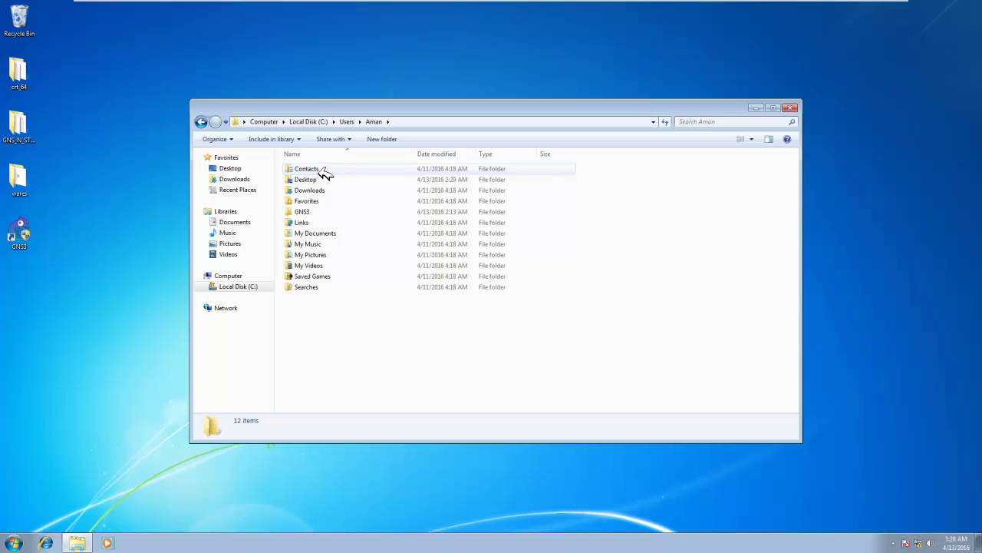
{"action": "double_click", "coordinate": [316, 212]}
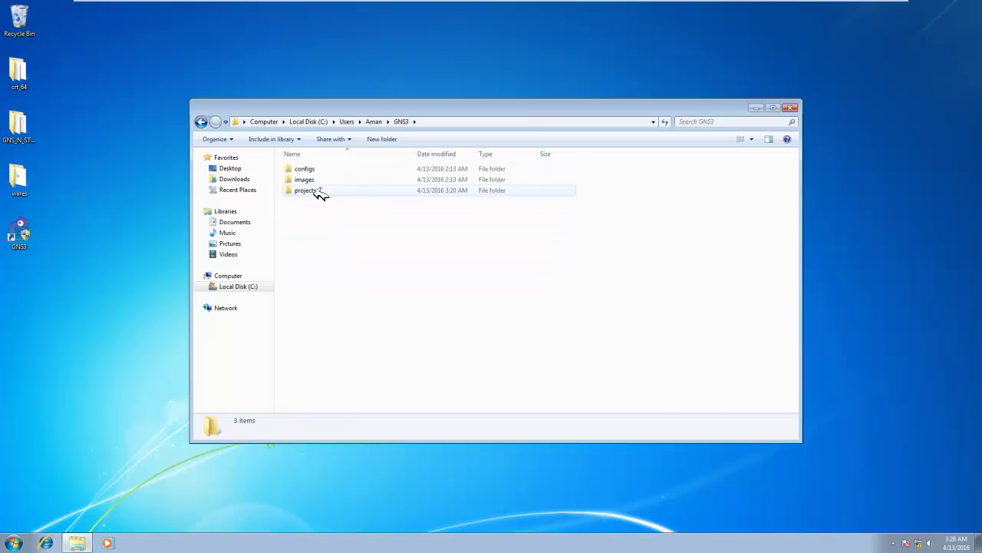
{"action": "double_click", "coordinate": [319, 192]}
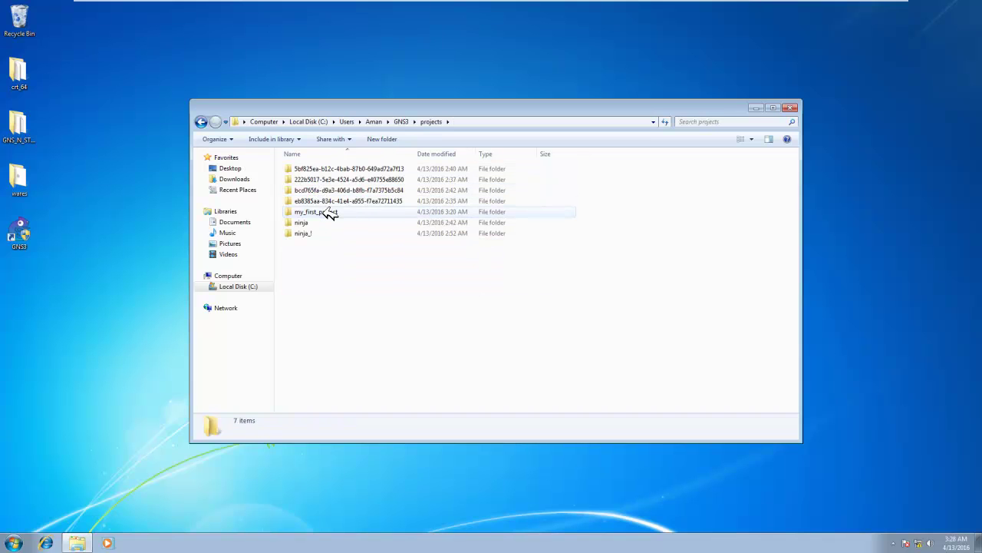
{"action": "double_click", "coordinate": [328, 213]}
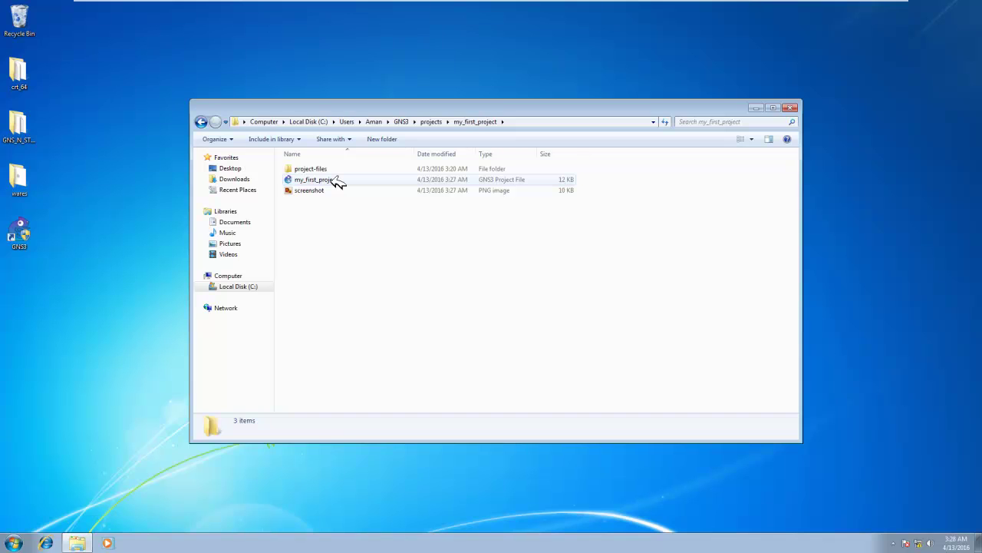
{"action": "left_click", "coordinate": [338, 183]}
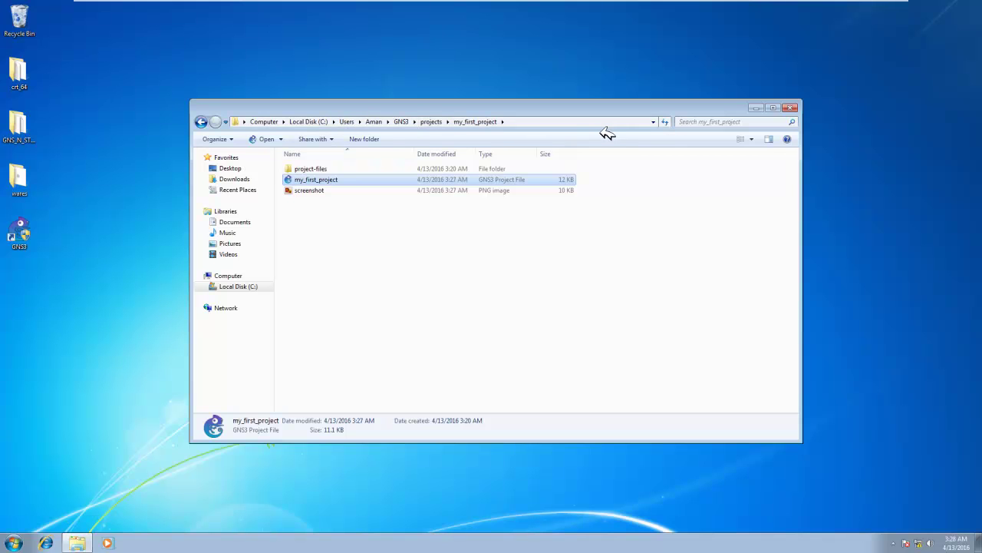
{"action": "left_click", "coordinate": [796, 106]}
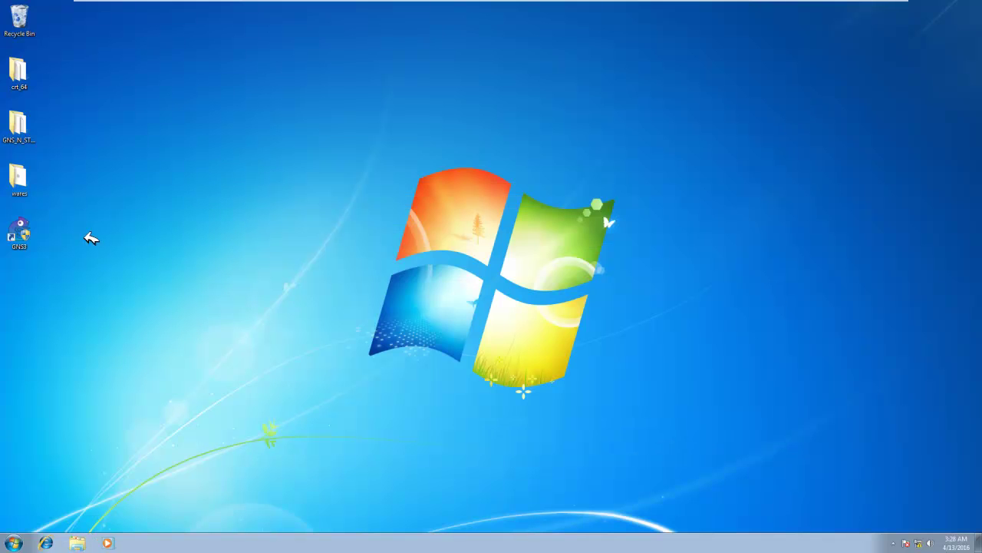
Launch GNS3 from the desktop, allow it to make changes to the computer, and dismiss the new project prompt.
{"action": "double_click", "coordinate": [39, 230]}
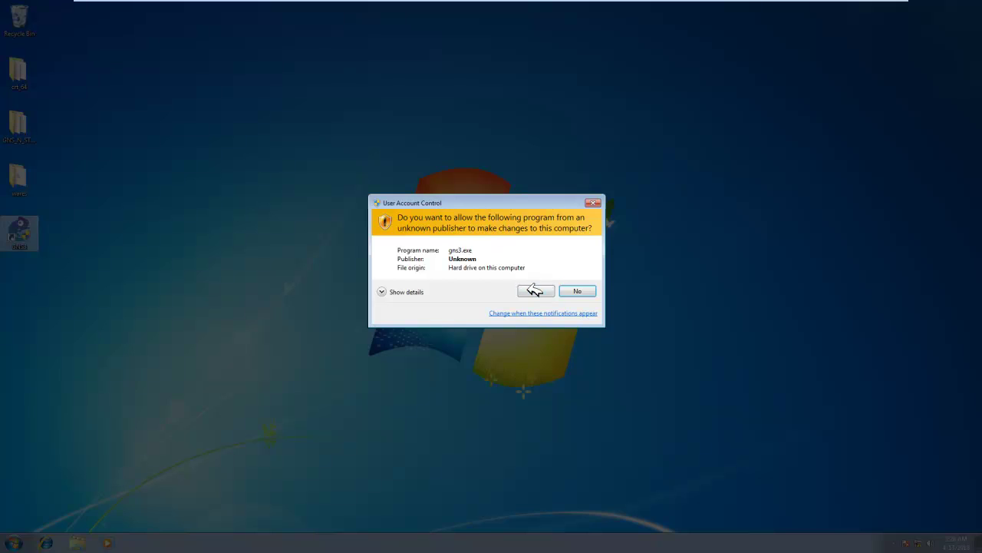
{"action": "left_click", "coordinate": [531, 288]}
{"action": "right_click", "coordinate": [566, 130]}
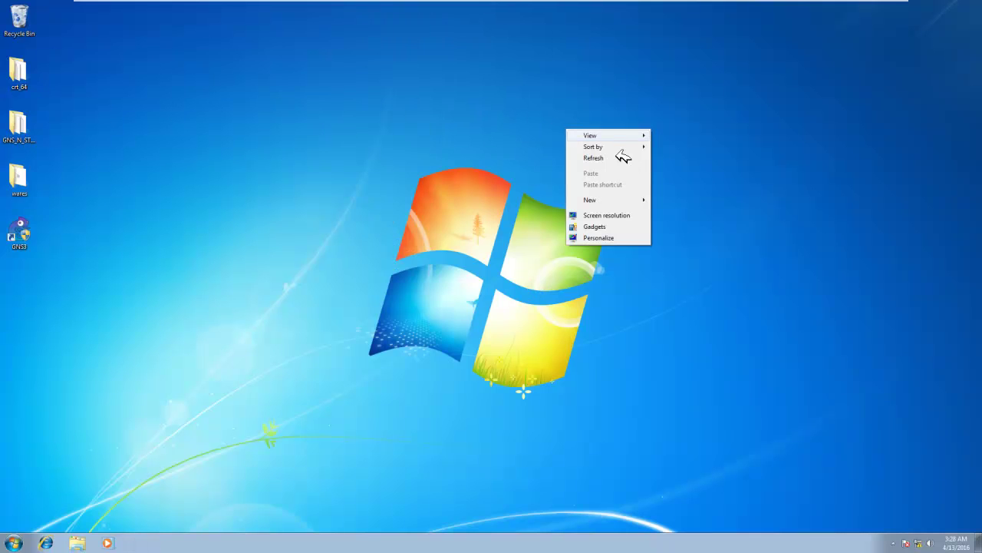
{"action": "left_click", "coordinate": [611, 158]}
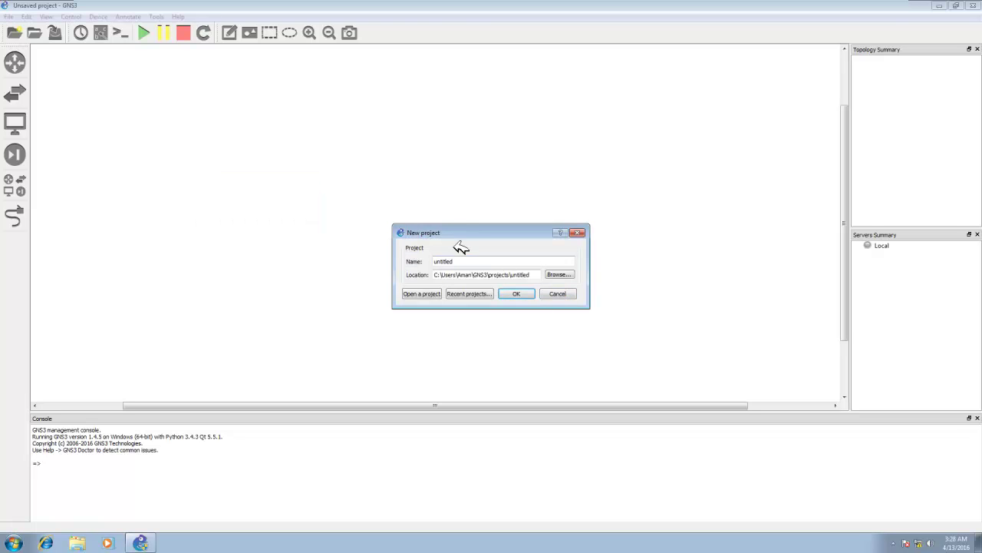
{"action": "left_click", "coordinate": [560, 294]}
Open the saved project my_first_project from its folder under projects.
{"action": "left_click", "coordinate": [8, 16]}
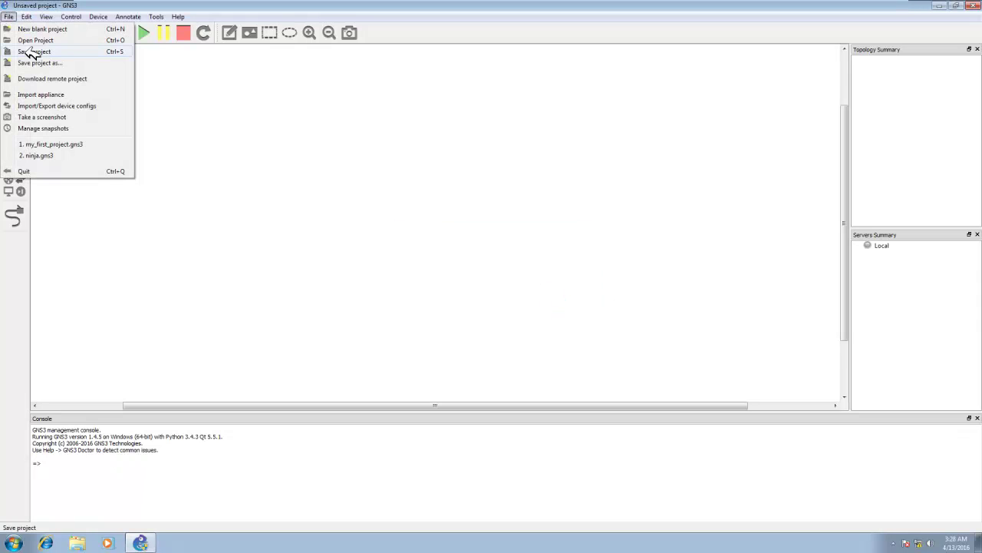
{"action": "left_click", "coordinate": [32, 40]}
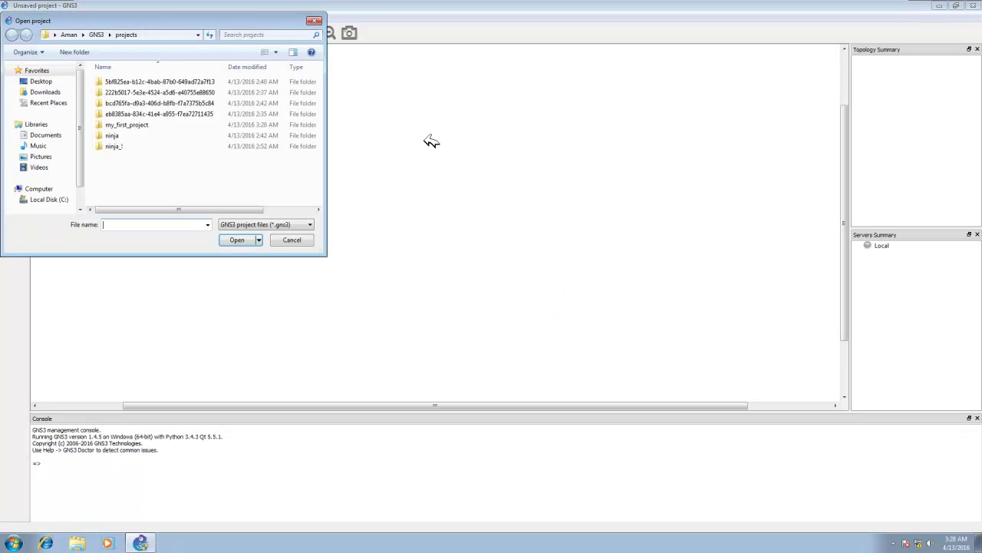
{"action": "double_click", "coordinate": [142, 126]}
{"action": "double_click", "coordinate": [142, 96]}
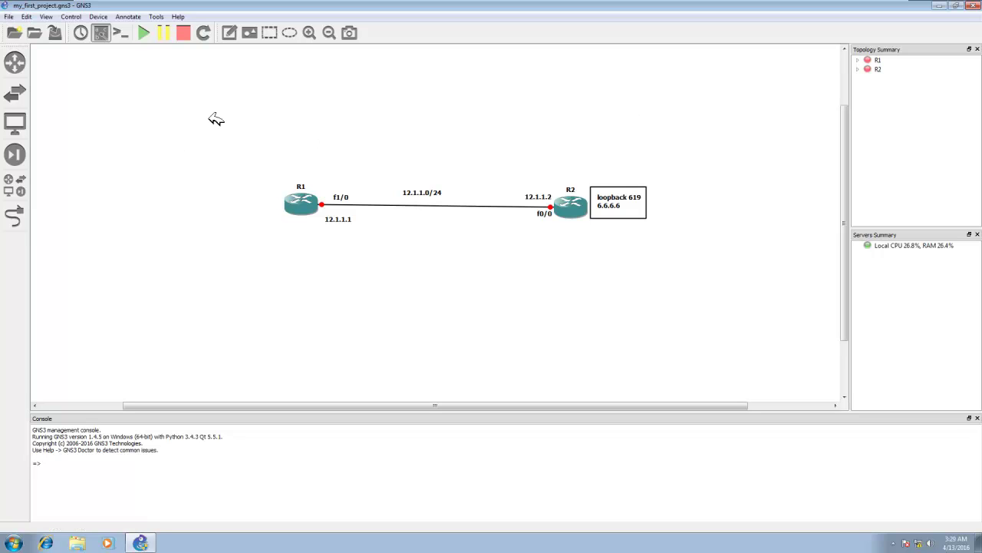
Start routers R1 and R2 one after the other in the topology.
{"action": "left_click", "coordinate": [309, 32]}
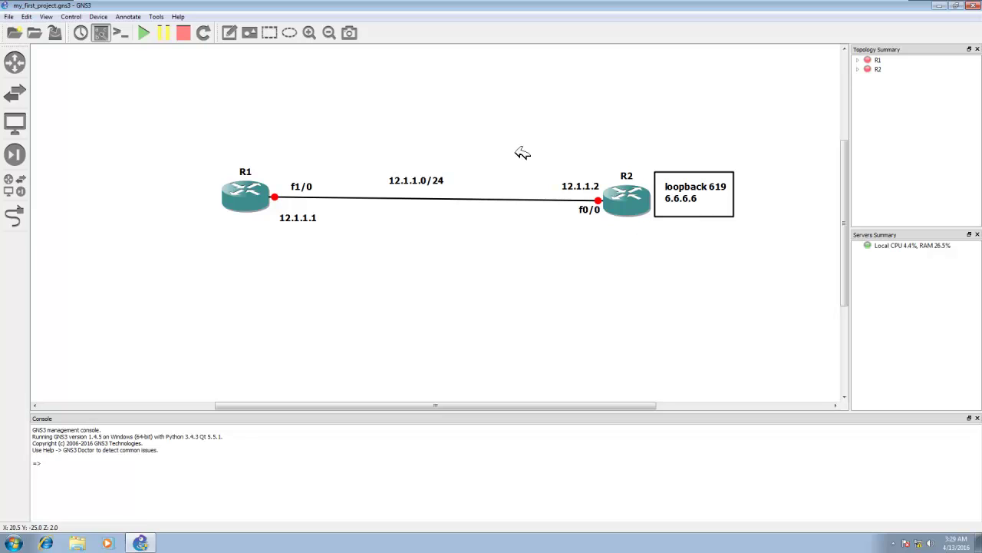
{"action": "right_click", "coordinate": [243, 197]}
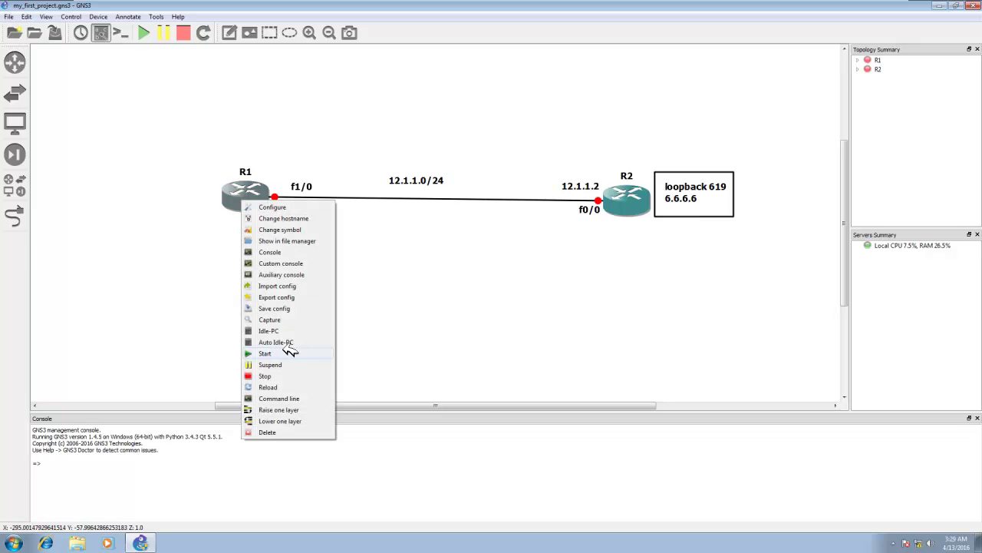
{"action": "left_click", "coordinate": [298, 338]}
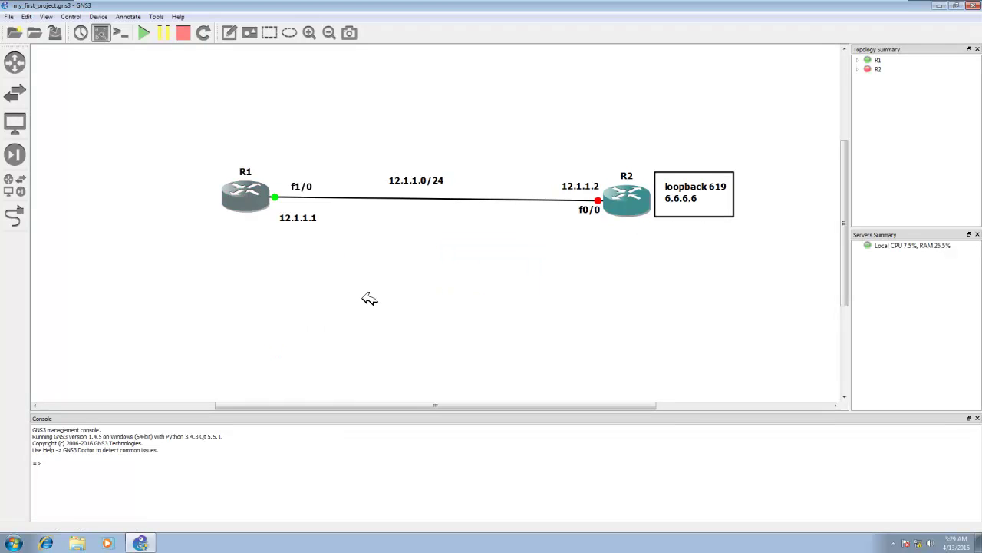
{"action": "right_click", "coordinate": [633, 201]}
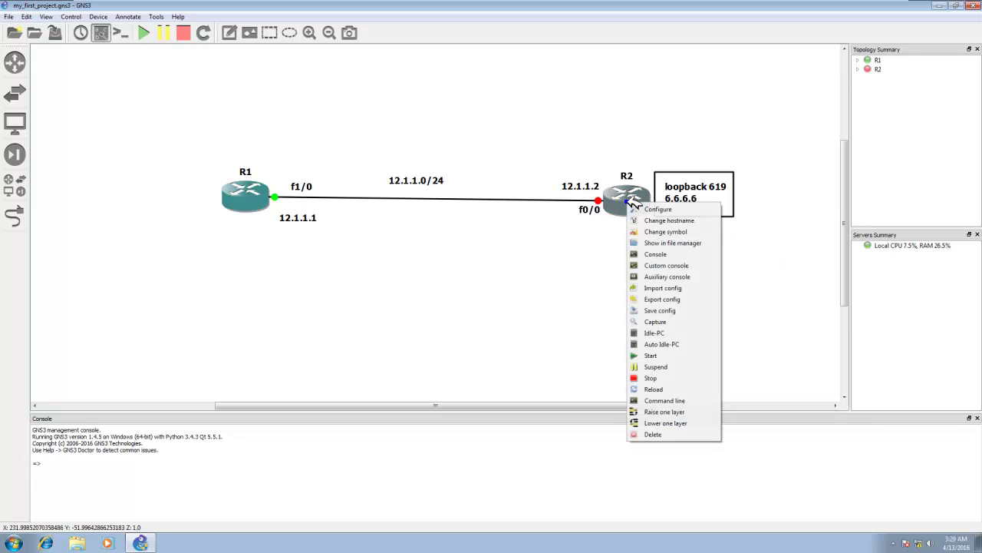
{"action": "left_click", "coordinate": [655, 359]}
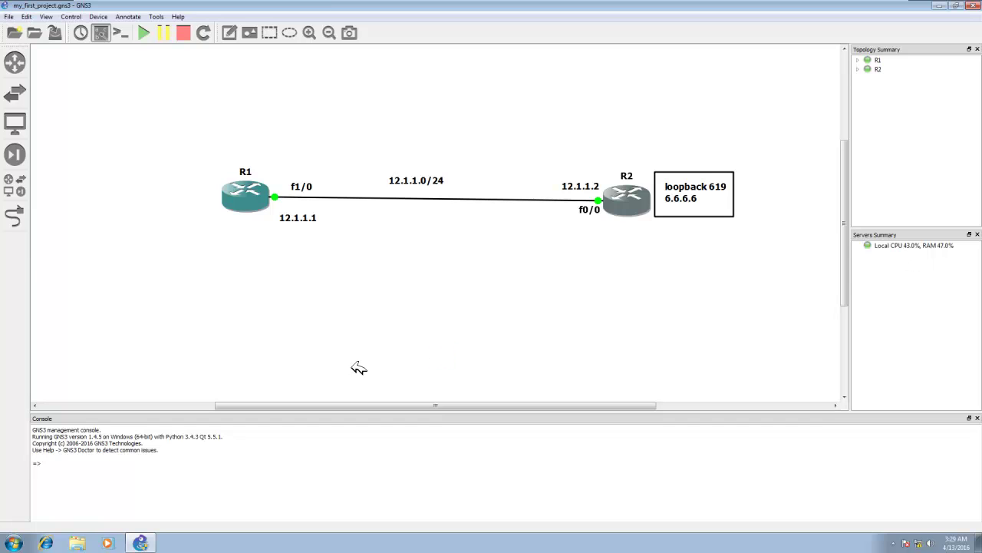
Open console sessions for R1 and R2, minimizing SecureCRT after each one.
{"action": "right_click", "coordinate": [237, 205]}
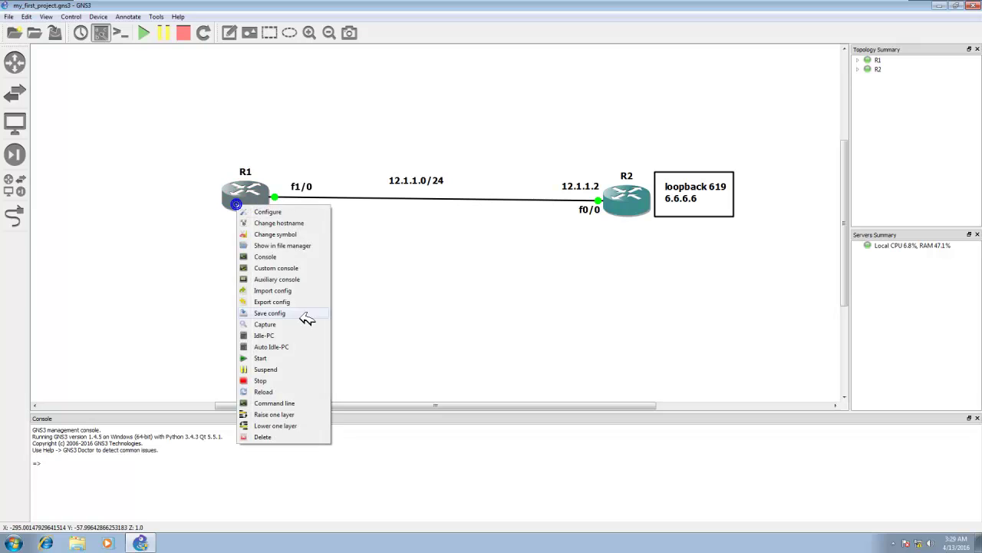
{"action": "left_click", "coordinate": [269, 255]}
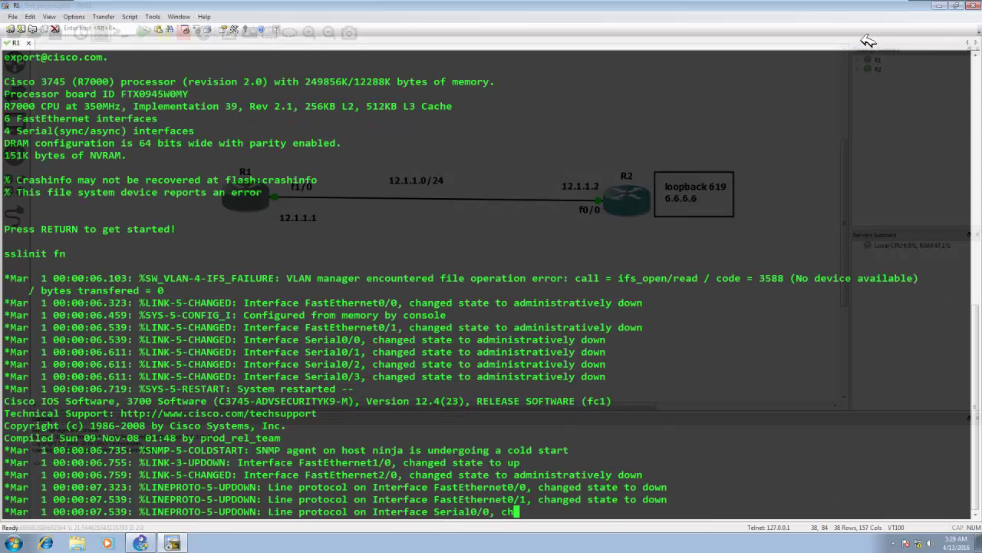
{"action": "left_click", "coordinate": [941, 5]}
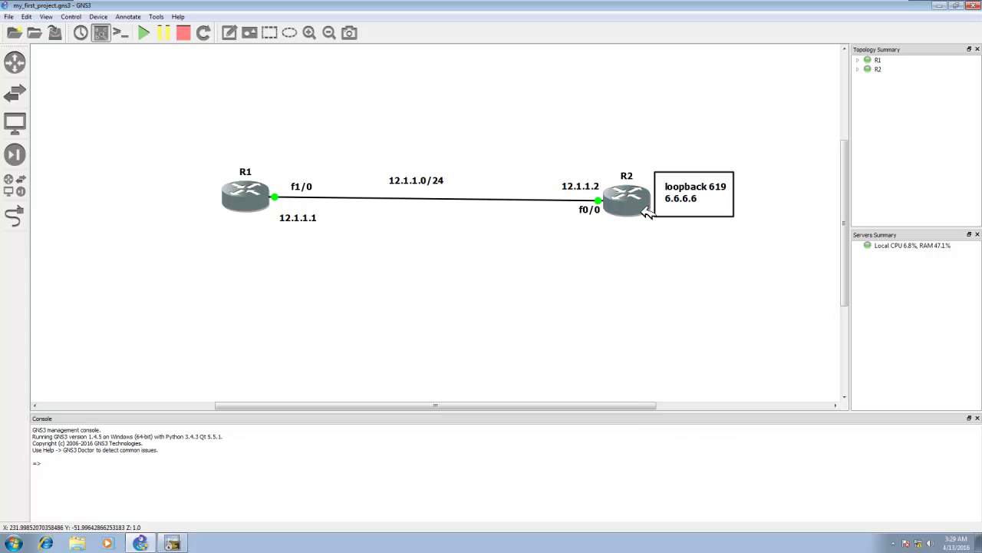
{"action": "right_click", "coordinate": [633, 205]}
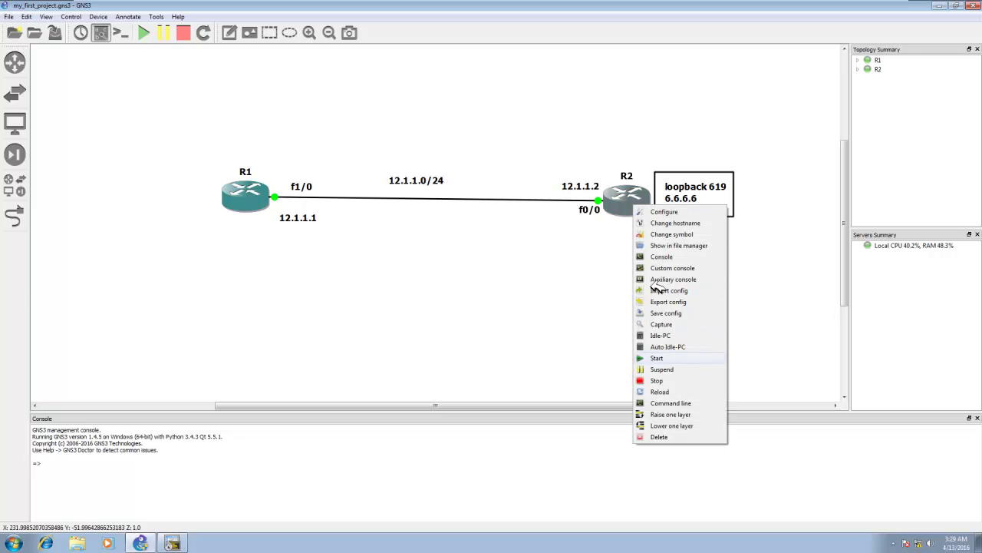
{"action": "left_click", "coordinate": [661, 256]}
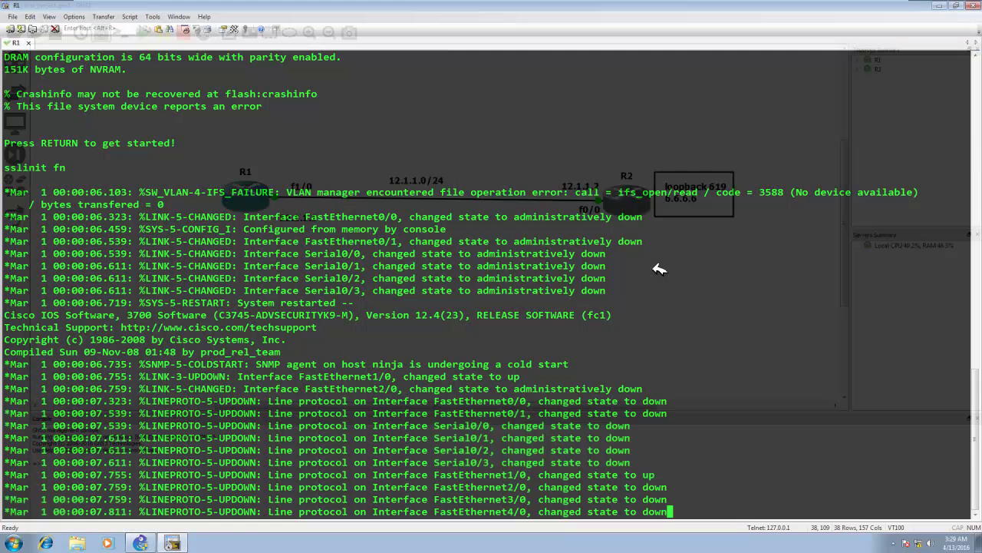
{"action": "left_click", "coordinate": [945, 5]}
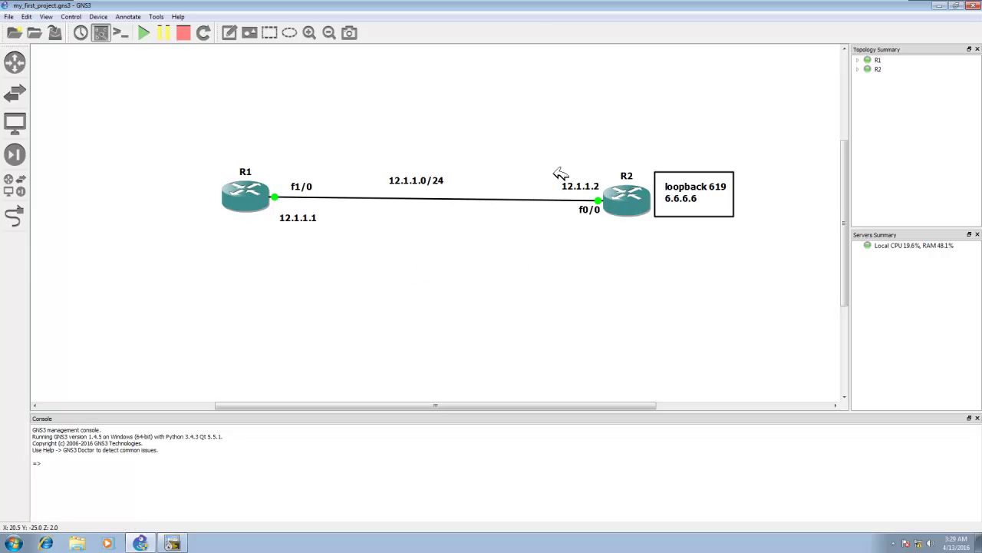
Bring up R1's console in SecureCRT and enter blank lines to move past the boot messages to the ninja prompt.
{"action": "left_click", "coordinate": [173, 542]}
{"action": "left_click", "coordinate": [14, 42]}
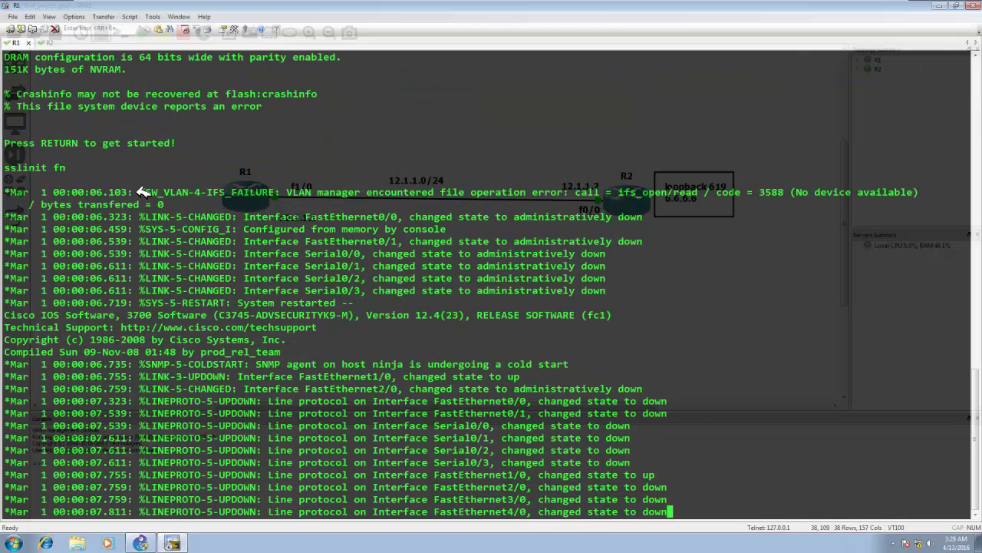
{"action": "key", "text": "Return"}
{"action": "key", "text": "Return"}
{"action": "key", "text": "Return"}
{"action": "key", "text": "Return"}
{"action": "key", "text": "Return"}
{"action": "key", "text": "Return"}
{"action": "key", "text": "Return"}
{"action": "key", "text": "Return"}
{"action": "key", "text": "Return"}
{"action": "key", "text": "Return"}
{"action": "key", "text": "Return"}
{"action": "key", "text": "Return"}
{"action": "key", "text": "Return"}
{"action": "key", "text": "Return"}
{"action": "key", "text": "Return"}
{"action": "key", "text": "Return"}
{"action": "key", "text": "Return"}
{"action": "key", "text": "Return"}
{"action": "key", "text": "Return"}
{"action": "key", "text": "Return"}
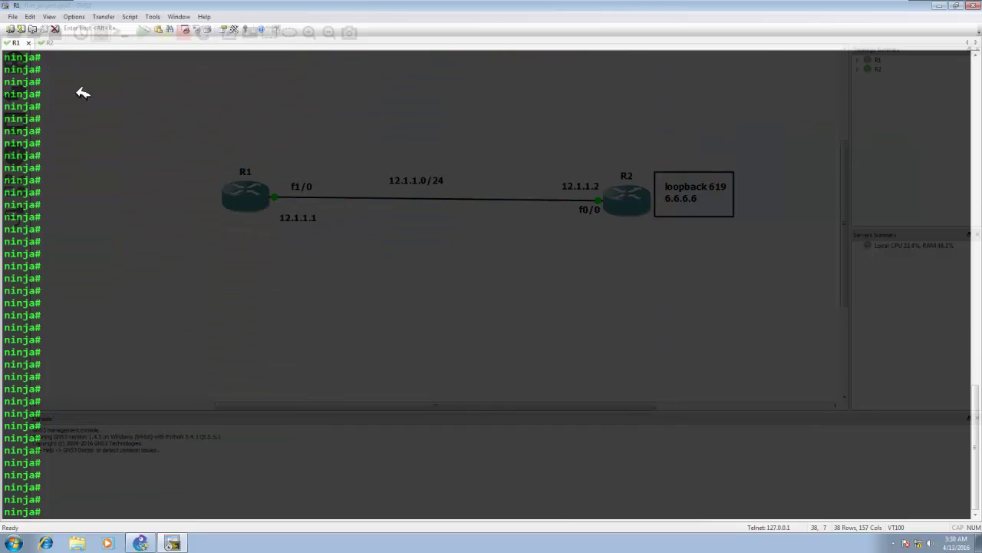
Switch to R2's console and enter blank lines to move past the boot messages to the samurai prompt.
{"action": "left_click", "coordinate": [44, 40]}
{"action": "key", "text": "Return"}
{"action": "key", "text": "Return"}
{"action": "key", "text": "Return"}
{"action": "key", "text": "Return"}
{"action": "key", "text": "Return"}
{"action": "key", "text": "Return"}
{"action": "key", "text": "Return"}
{"action": "key", "text": "Return"}
{"action": "key", "text": "Return"}
{"action": "key", "text": "Return"}
{"action": "key", "text": "Return"}
{"action": "key", "text": "Return"}
{"action": "key", "text": "Return"}
{"action": "key", "text": "Return"}
{"action": "key", "text": "Return"}
{"action": "key", "text": "Return"}
{"action": "key", "text": "Return"}
{"action": "key", "text": "Return"}
{"action": "key", "text": "Return"}
{"action": "key", "text": "Return"}
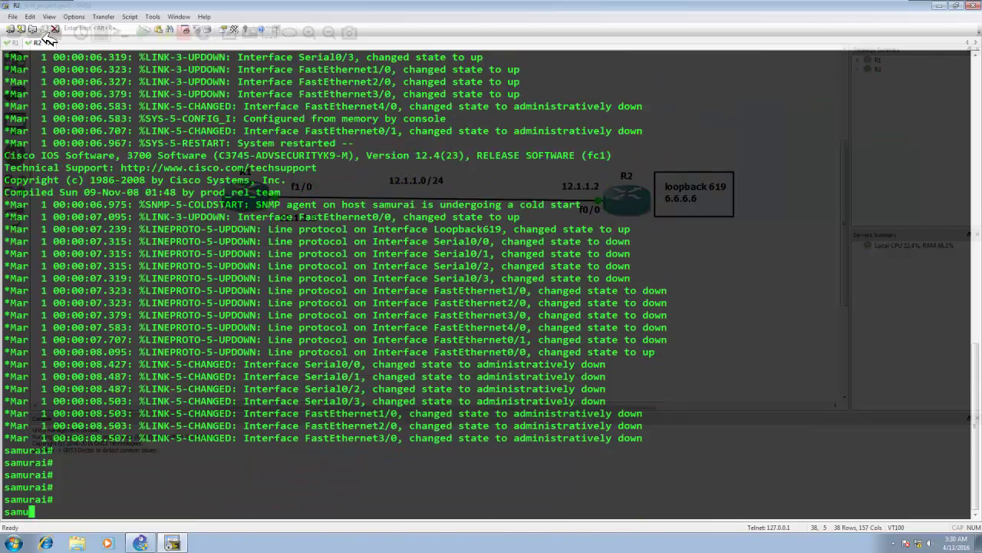
Run sh ip int b on samurai and check the FastEthernet0/0 and Loopback619 addresses before returning to R1's console.
{"action": "type", "text": "sh ip int b"}
{"action": "key", "text": "Return"}
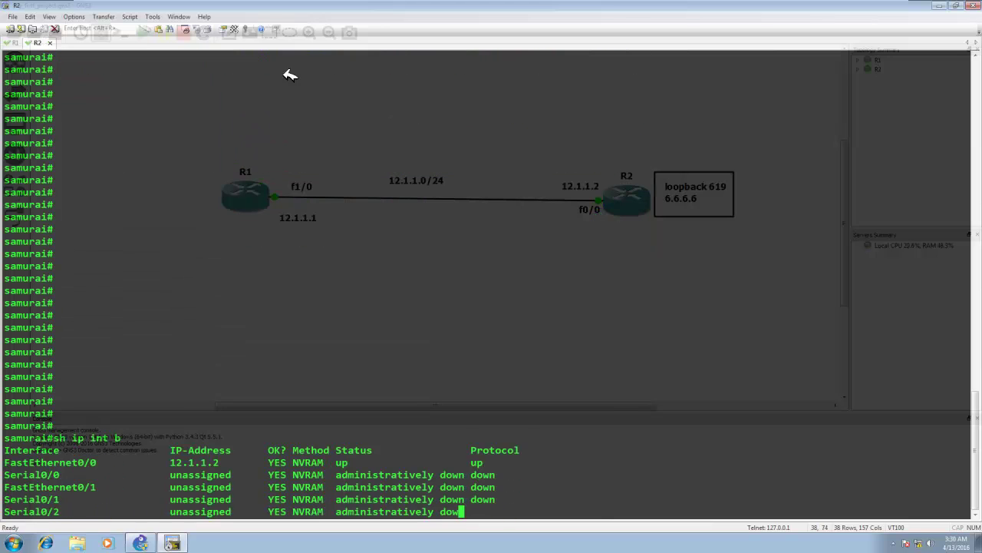
{"action": "left_click_drag", "start_coordinate": [161, 376], "coordinate": [230, 375]}
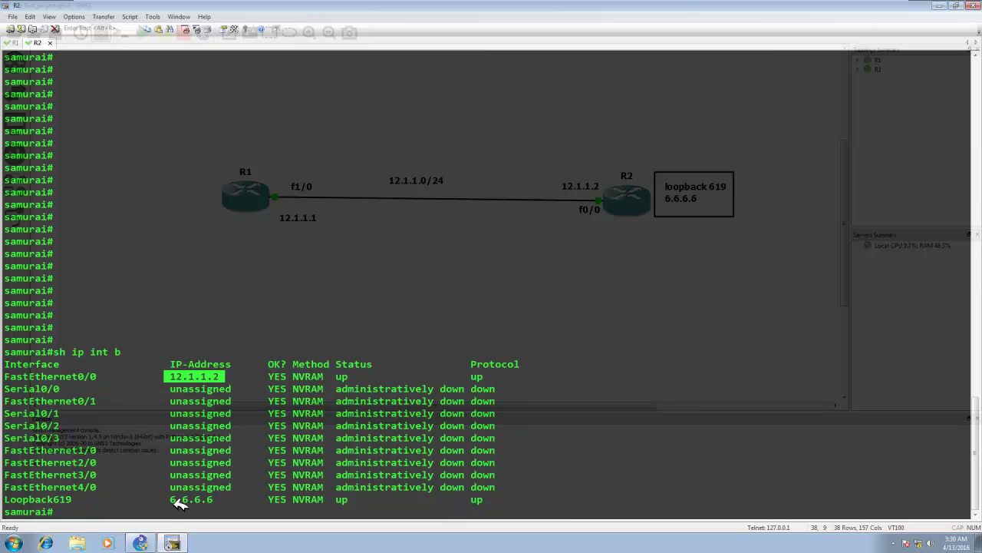
{"action": "left_click_drag", "start_coordinate": [175, 499], "coordinate": [222, 488]}
{"action": "left_click", "coordinate": [16, 44]}
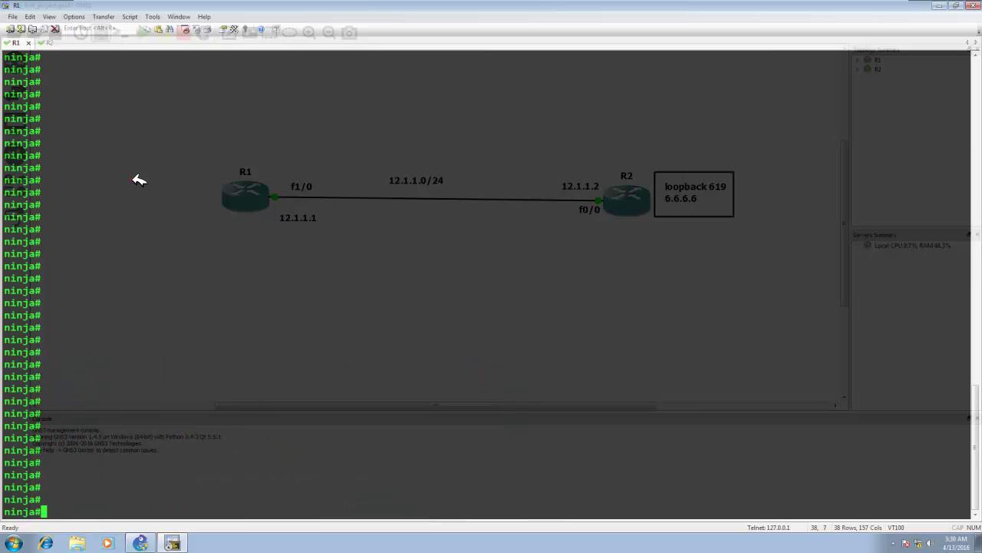
Run sh ip int b on ninja to check the FastEthernet1/0 address, and minimize SecureCRT and GNS3.
{"action": "type", "text": "sh ip int b"}
{"action": "key", "text": "Return"}
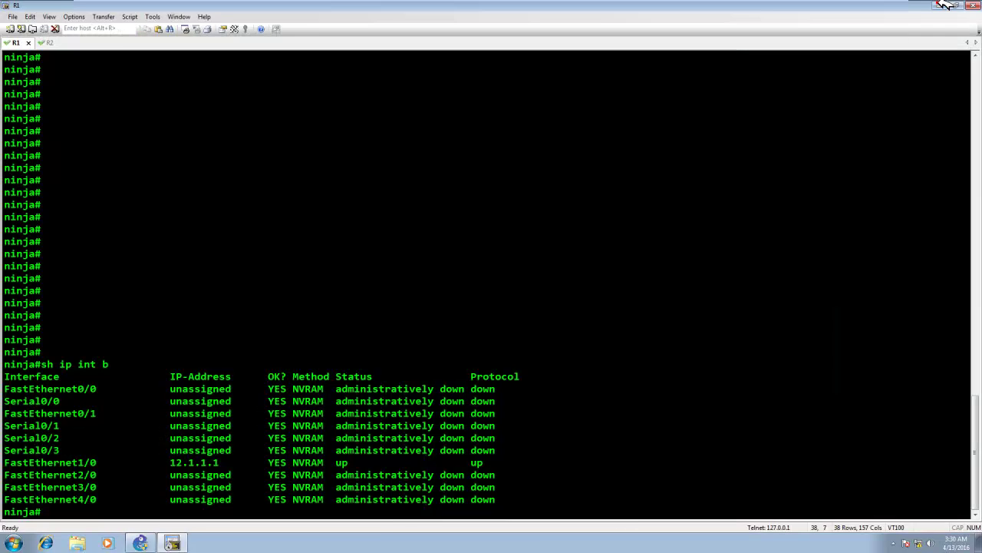
{"action": "left_click", "coordinate": [947, 5]}
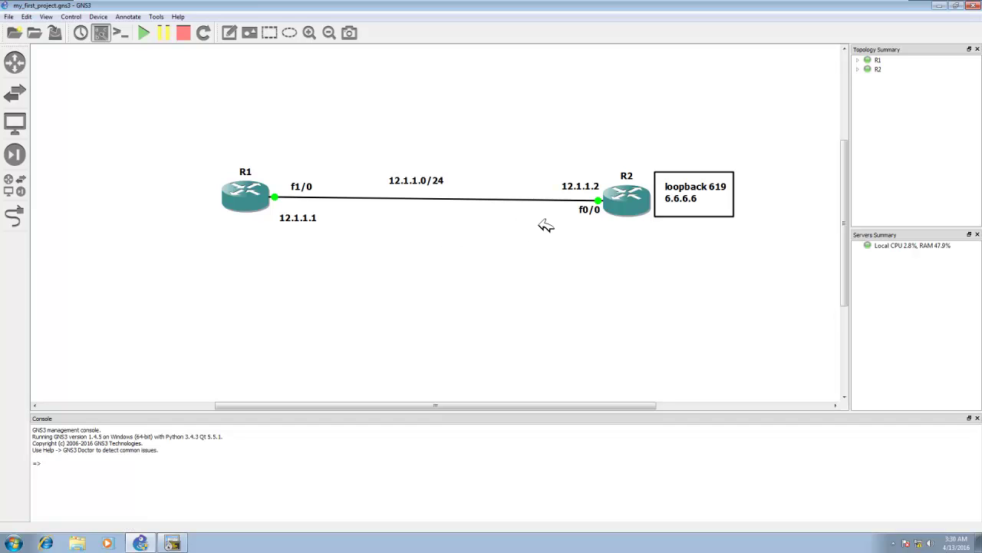
{"action": "left_click", "coordinate": [938, 6]}
{"action": "right_click", "coordinate": [678, 158]}
{"action": "left_click", "coordinate": [706, 189]}
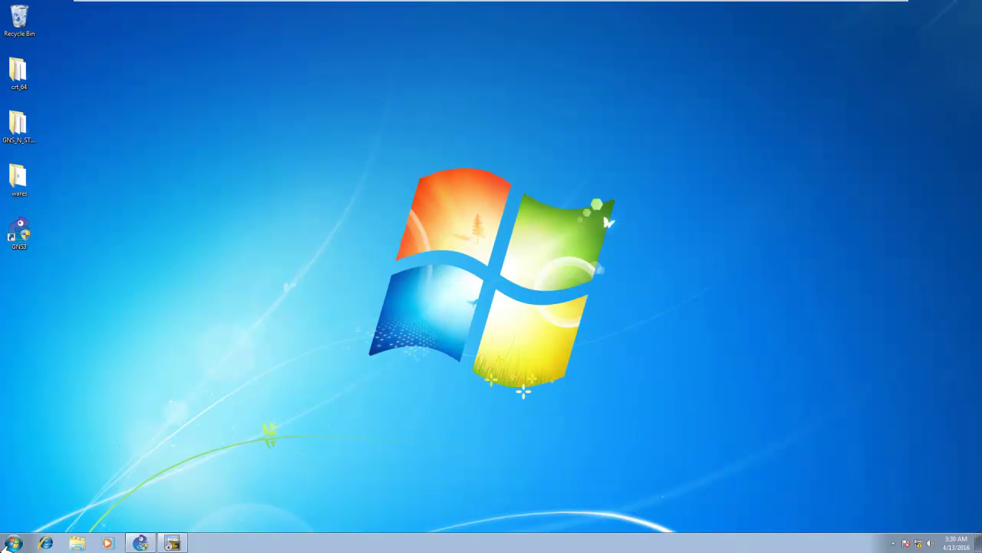
{"action": "left_click", "coordinate": [13, 543]}
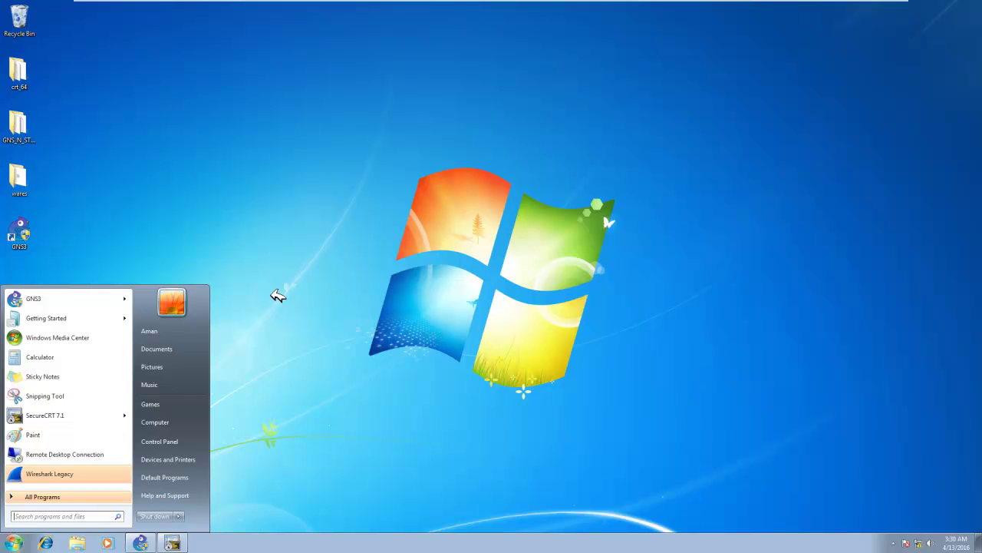
{"action": "right_click", "coordinate": [304, 257]}
{"action": "left_click", "coordinate": [328, 289]}
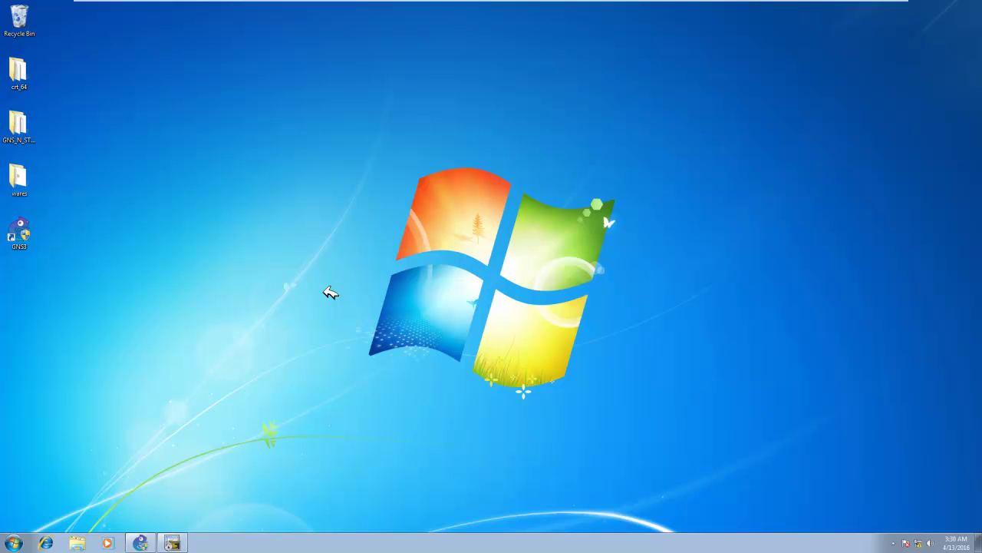
Minimize the Windows 7 virtual machine and play the DreamScene animated wallpaper on the host desktop.
{"action": "mouse_move", "coordinate": [718, 2]}
{"action": "mouse_move", "coordinate": [867, 6]}
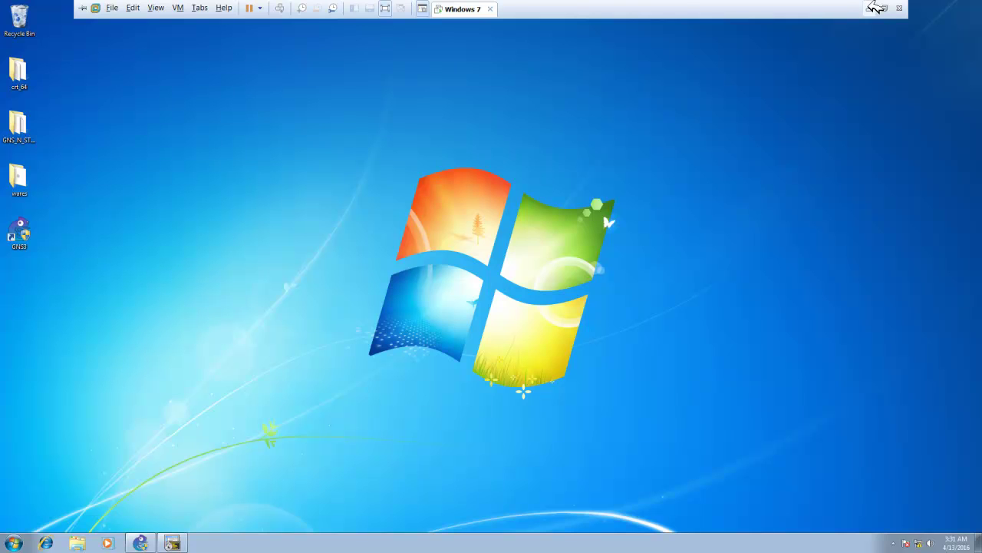
{"action": "left_click", "coordinate": [875, 8]}
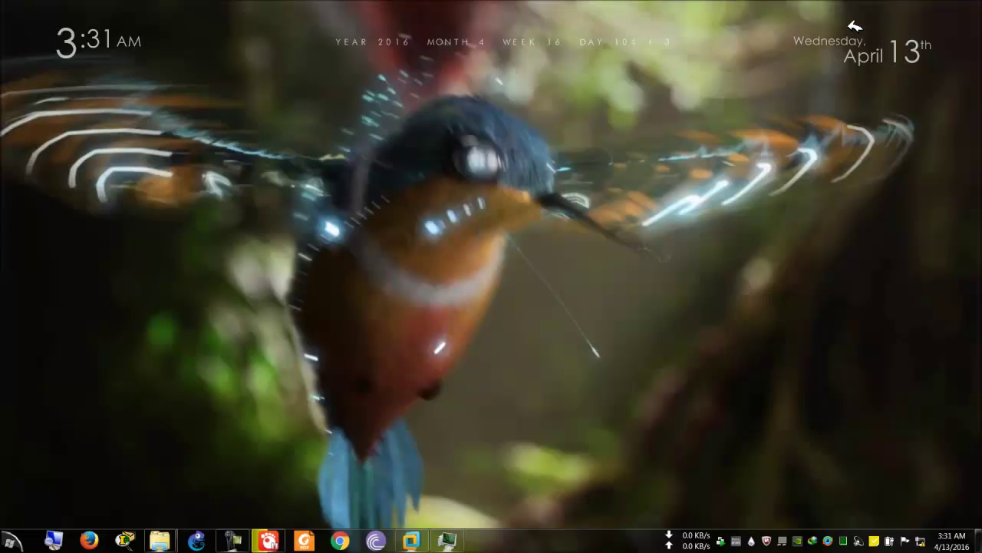
{"action": "right_click", "coordinate": [668, 151]}
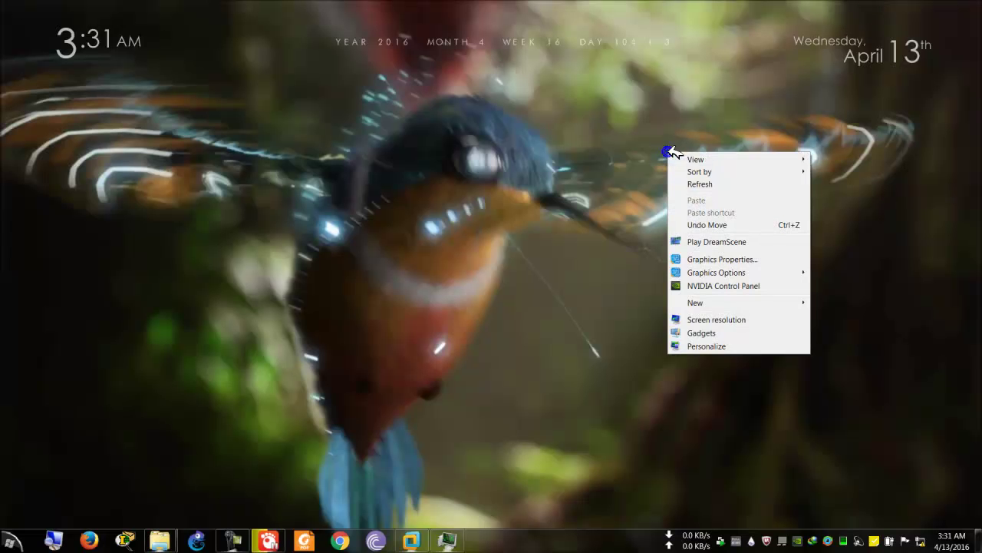
{"action": "left_click", "coordinate": [720, 242]}
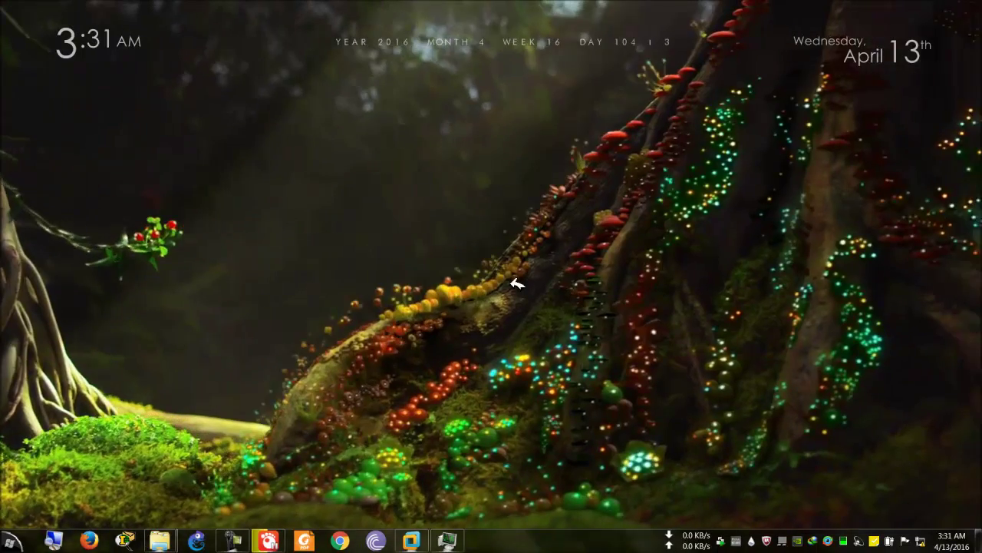
Refresh the host desktop and open the Computer window to view the host's drives.
{"action": "right_click", "coordinate": [512, 285]}
{"action": "left_click", "coordinate": [543, 314]}
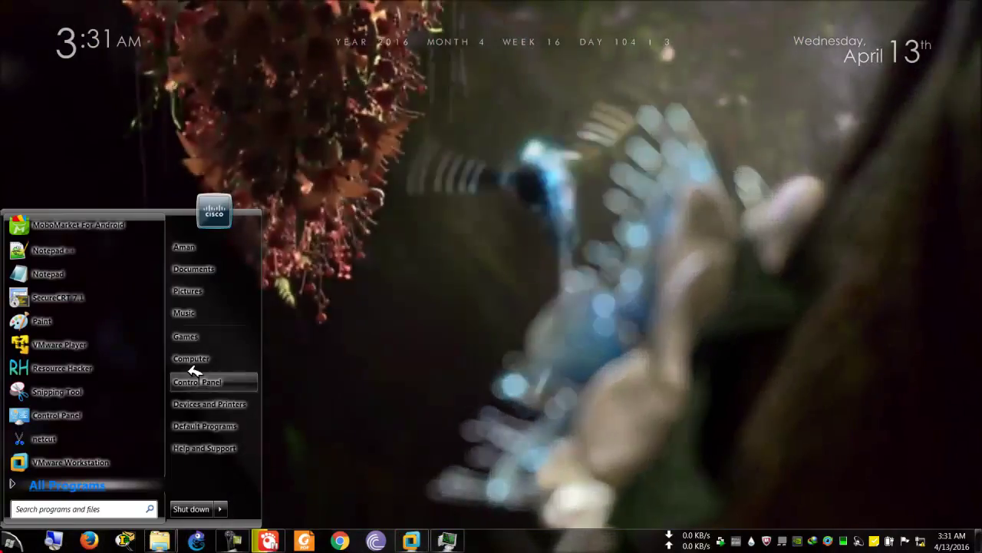
{"action": "left_click", "coordinate": [190, 361]}
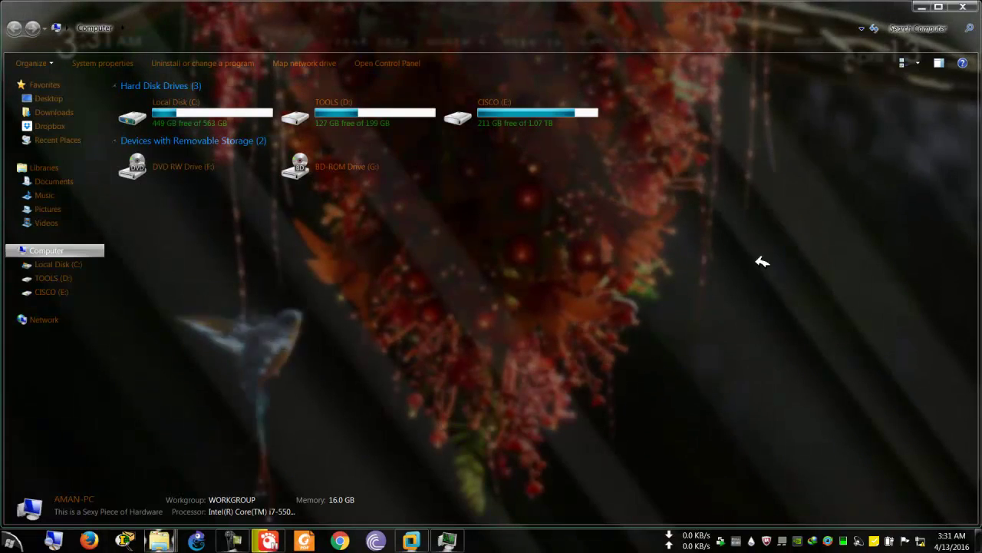
{"action": "key", "text": "super"}
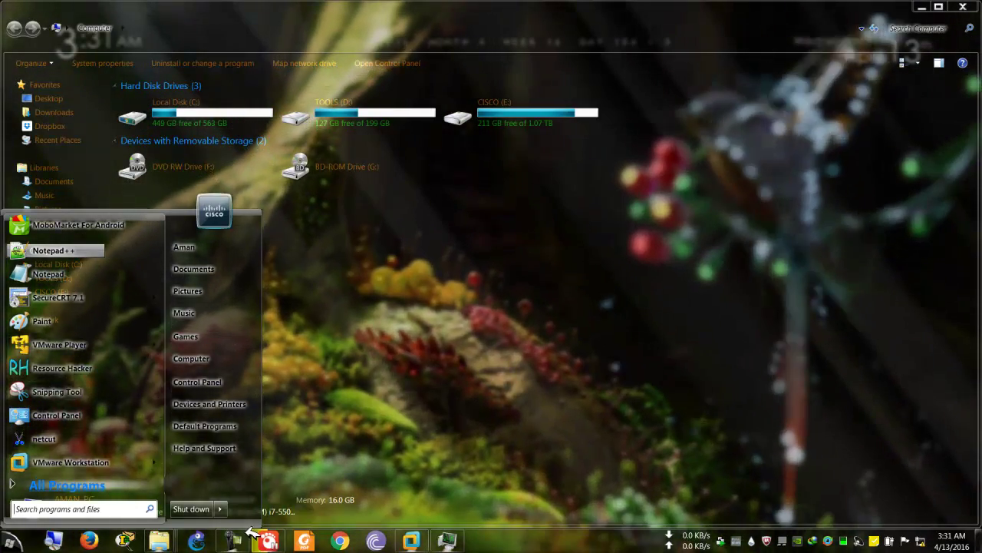
{"action": "left_click", "coordinate": [238, 541]}
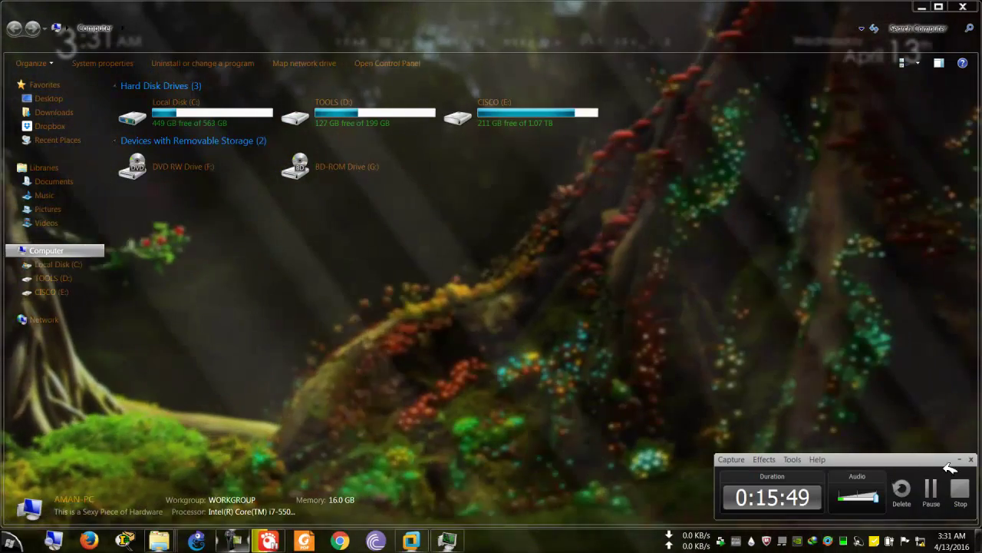